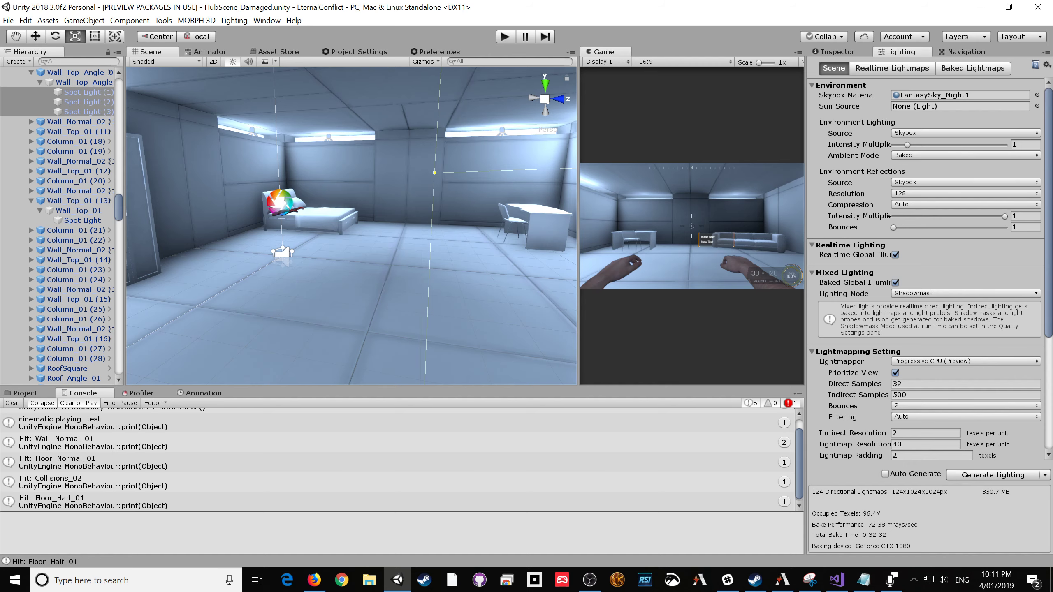
Step: Examine the baked lighting on the furniture, walls and ceiling of the bedroom from several angles in the Scene view
mouse_move(351, 226)
right_down()
mouse_move(265, 226)
mouse_move(344, 226)
mouse_move(331, 220)
right_up()
key(e)
click(331, 174)
right_drag(332, 174, 284, 187)
key(q)
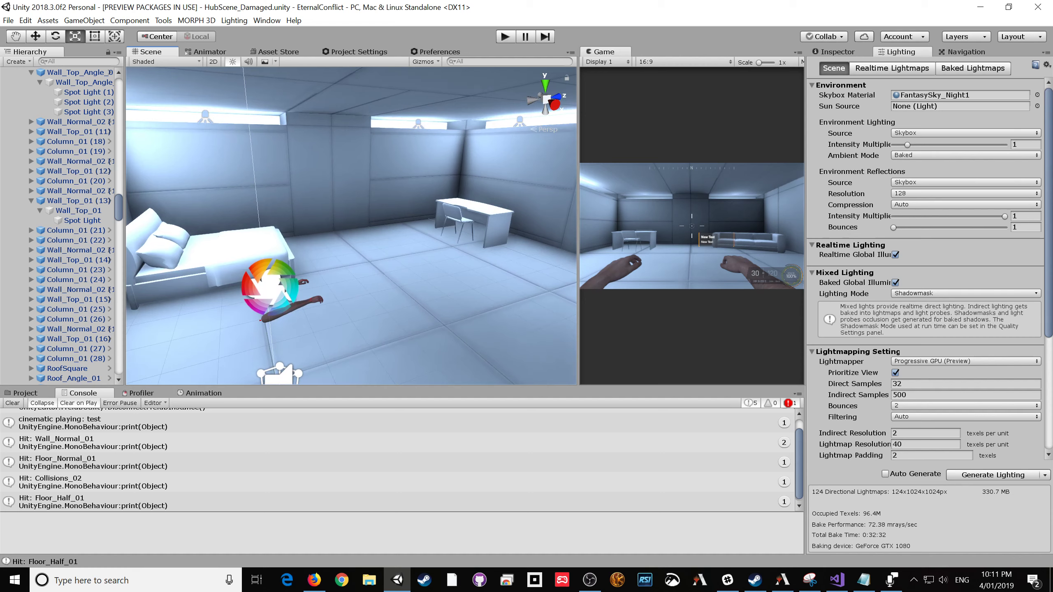
right_drag(269, 286, 385, 348)
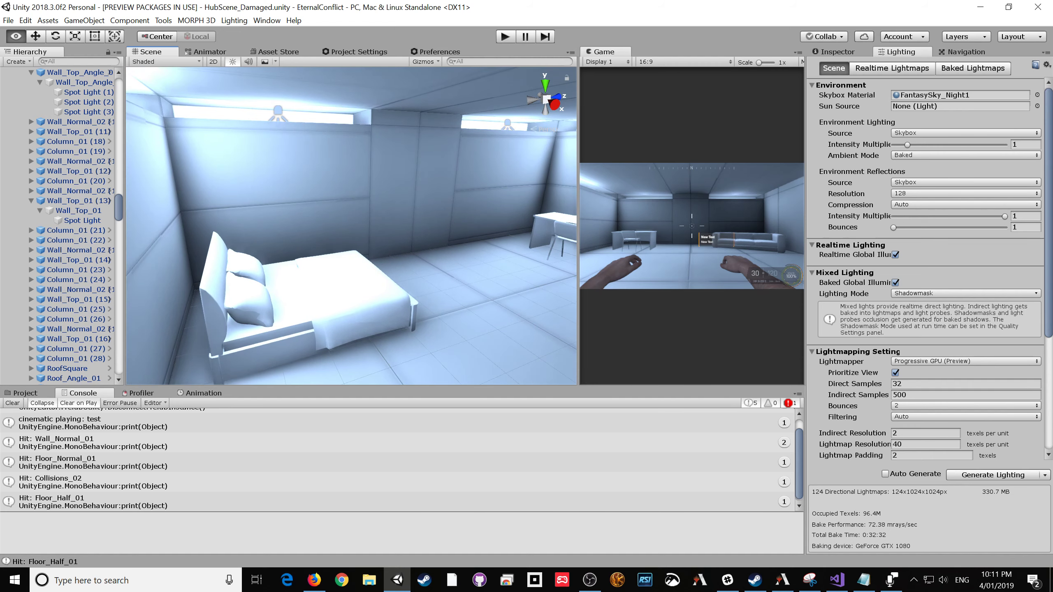
right_drag(266, 352, 588, 295)
key(w)
right_drag(353, 249, 526, 242)
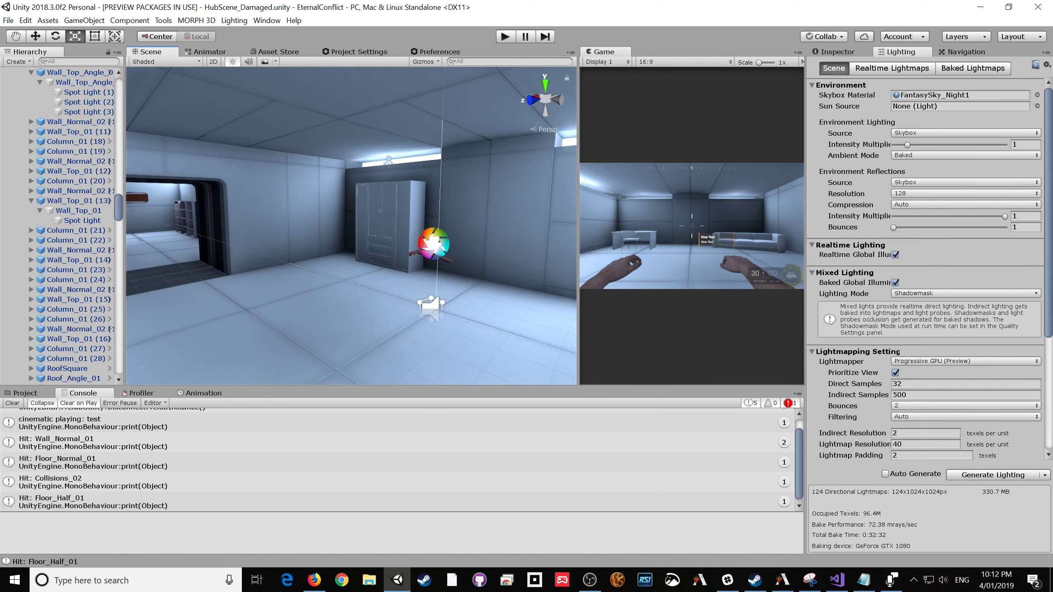
right_drag(353, 245, 66, 220)
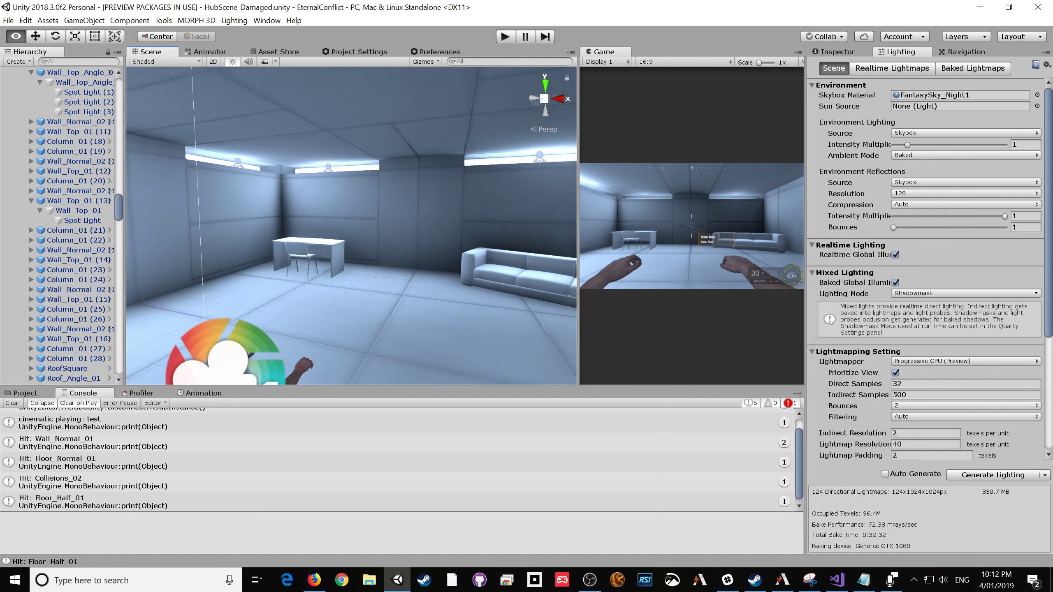
right_drag(365, 295, 315, 295)
Step: Dock the Game view into the same tab group as the Scene view and return to the Scene view
drag(603, 52, 502, 51)
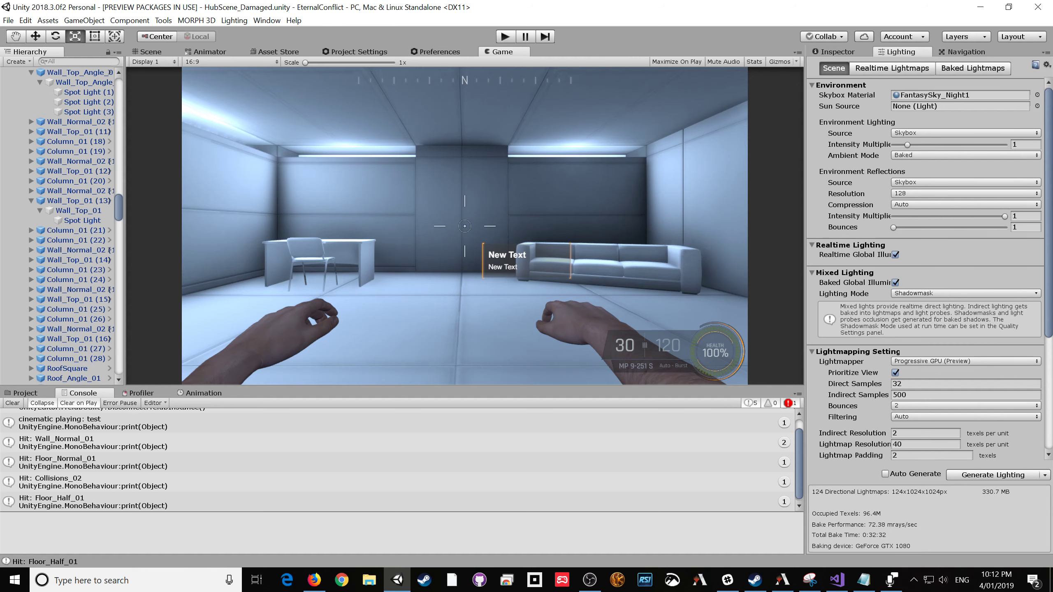
key(ctrl+1)
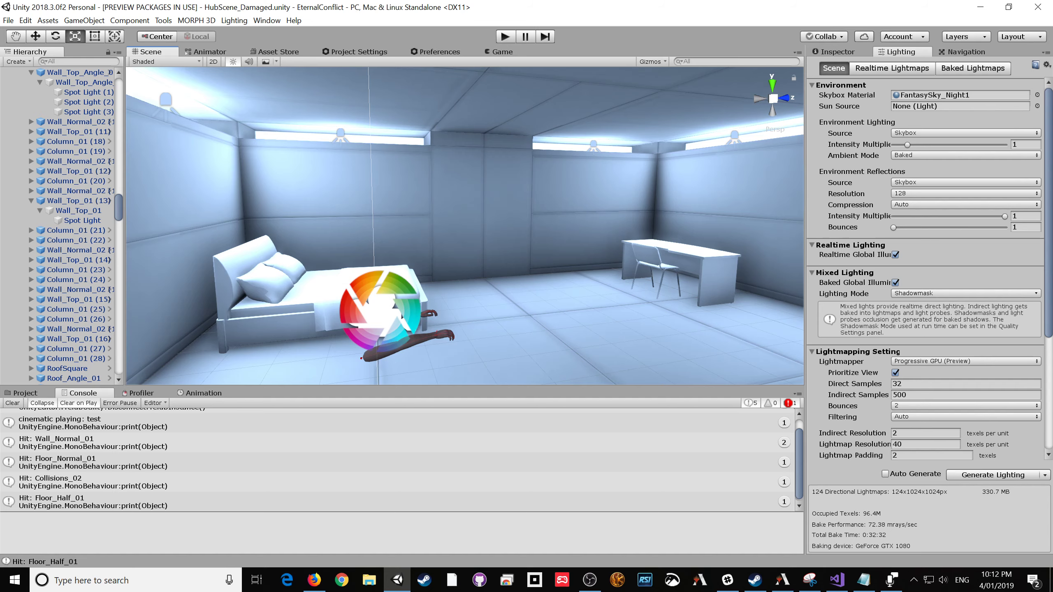
Step: Examine the whole level from above and the lighting of the main room with its red and blue point lights
right_drag(464, 226, 754, 269)
key(s)
key(e)
right_drag(508, 234, 490, 247)
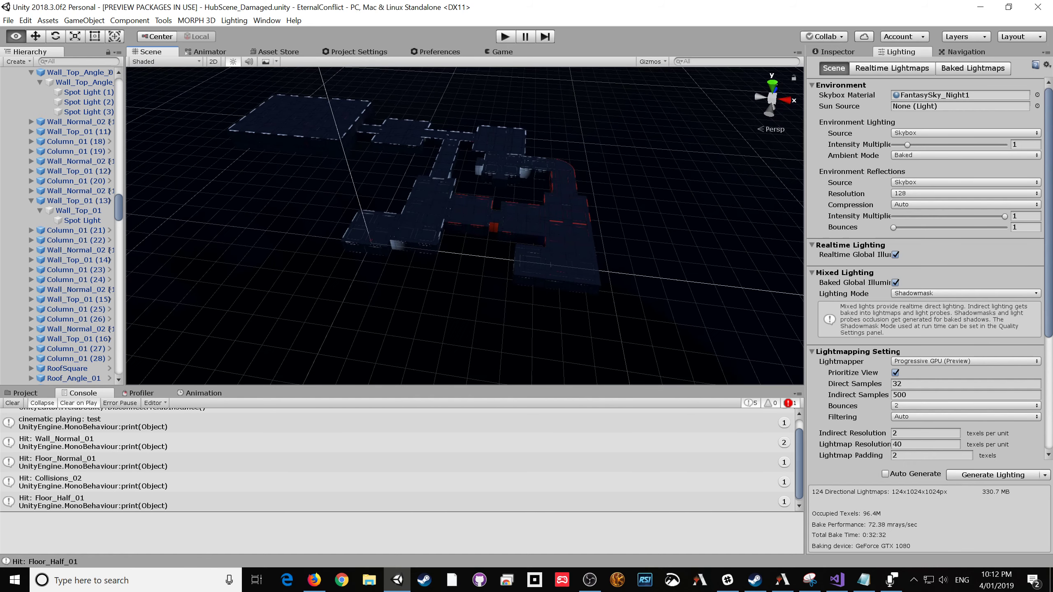
right_drag(491, 247, 428, 164)
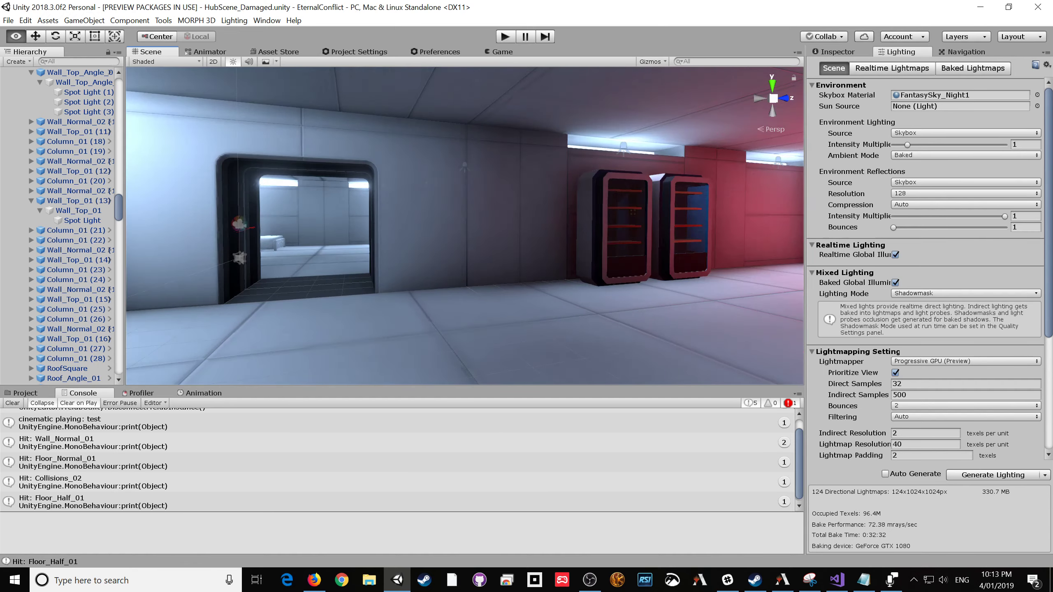
right_drag(479, 269, 481, 275)
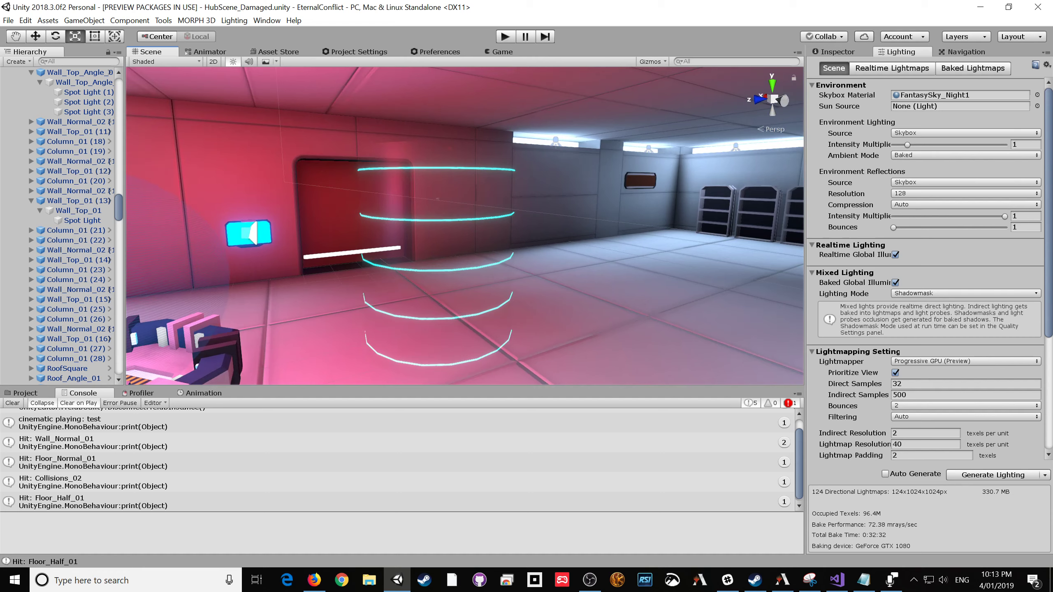
right_drag(481, 276, 482, 276)
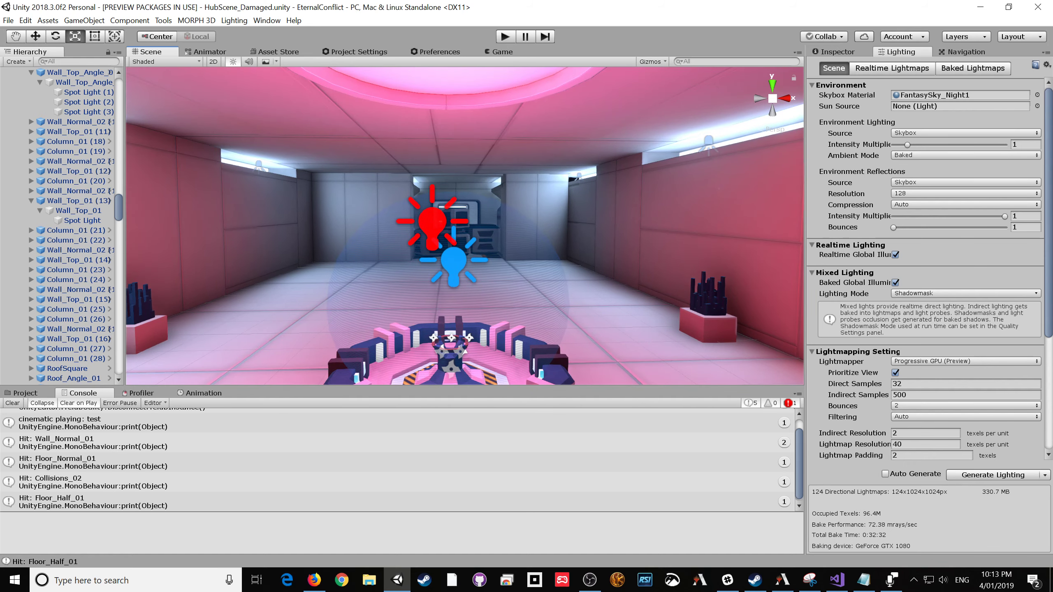
Step: Run the game in Play mode, use the antechamber door panel, and check the lighting in the bedroom and main room
key(ctrl+p)
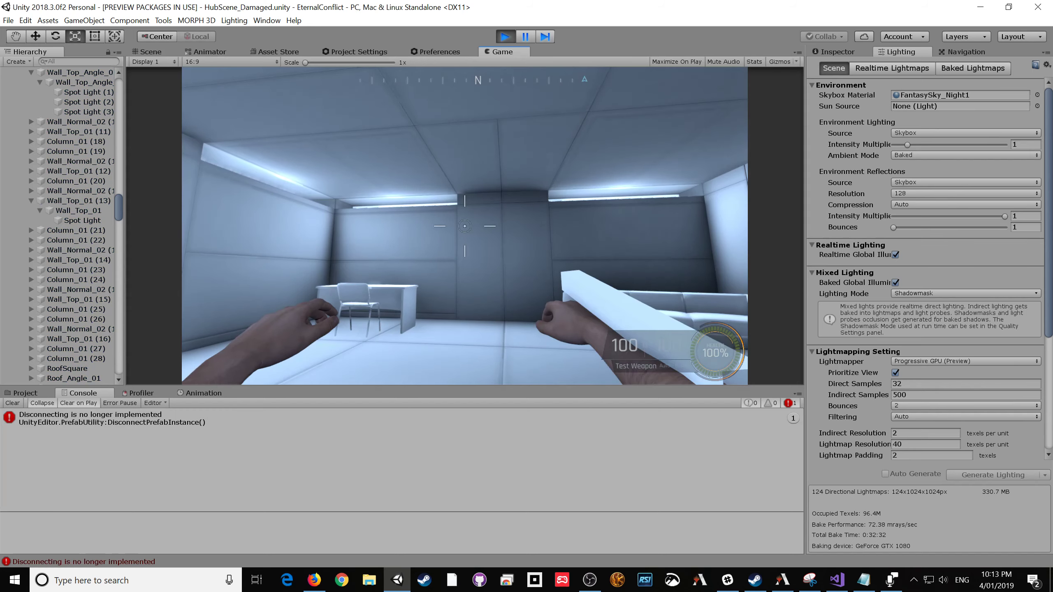
mouse_move(464, 226)
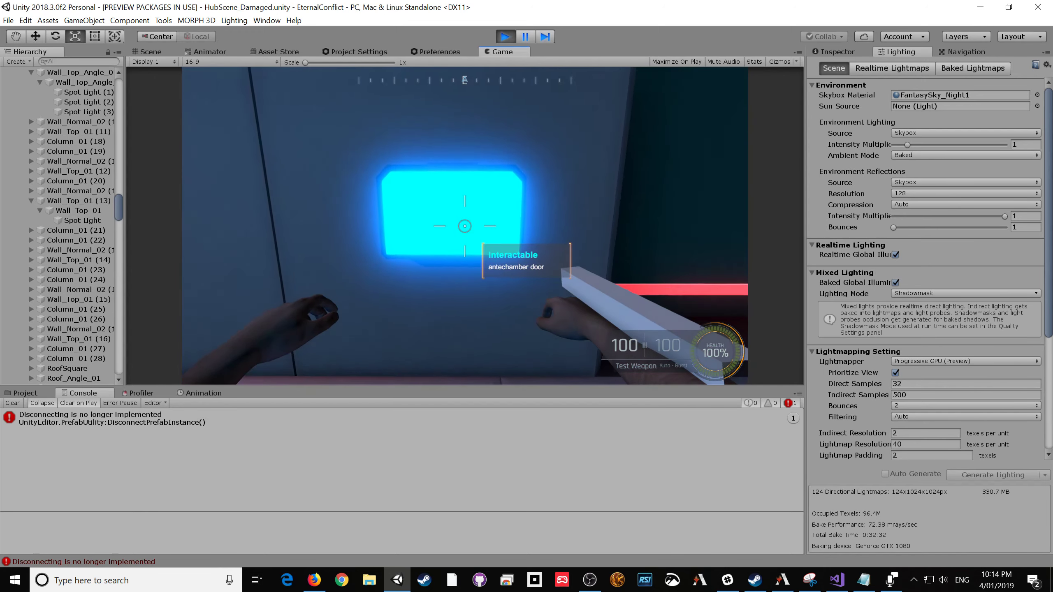
key(e)
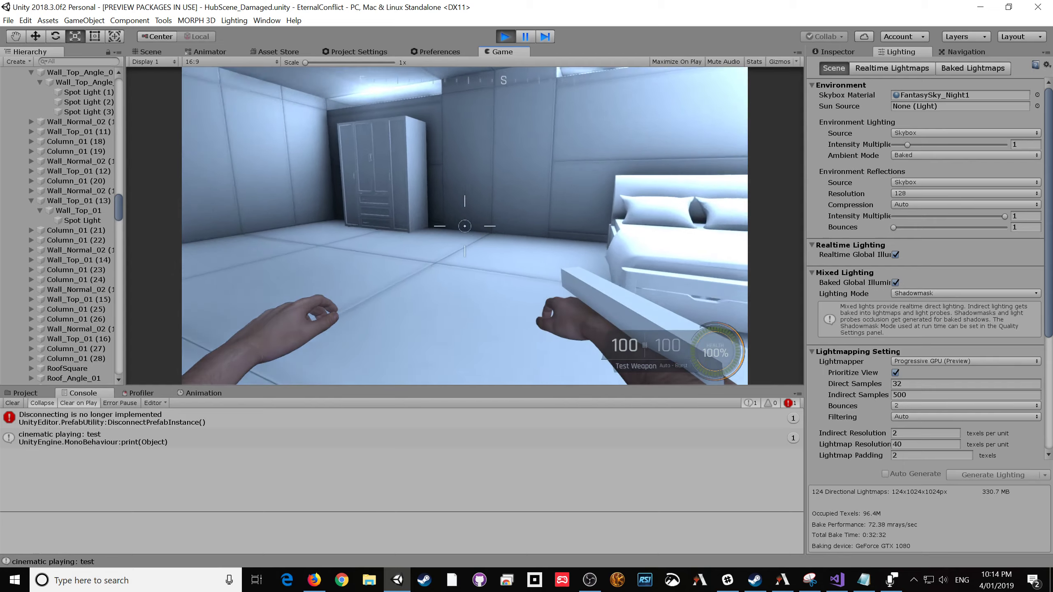
key(w)
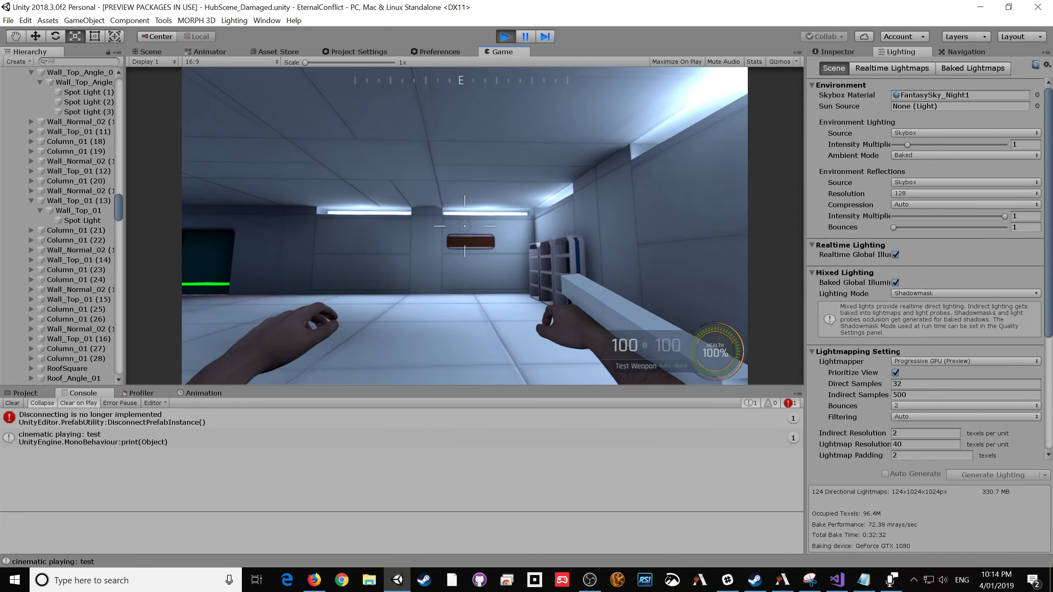
mouse_move(464, 226)
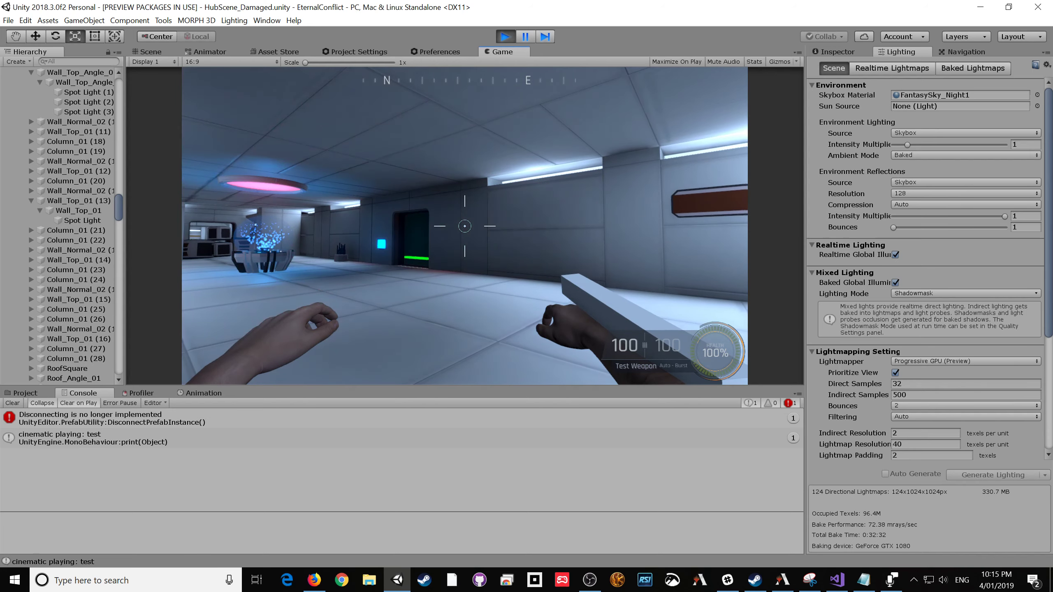
Step: Pause the running game, return to the Scene view and select LightprobeVolume in the Hierarchy
key(Escape)
click(150, 51)
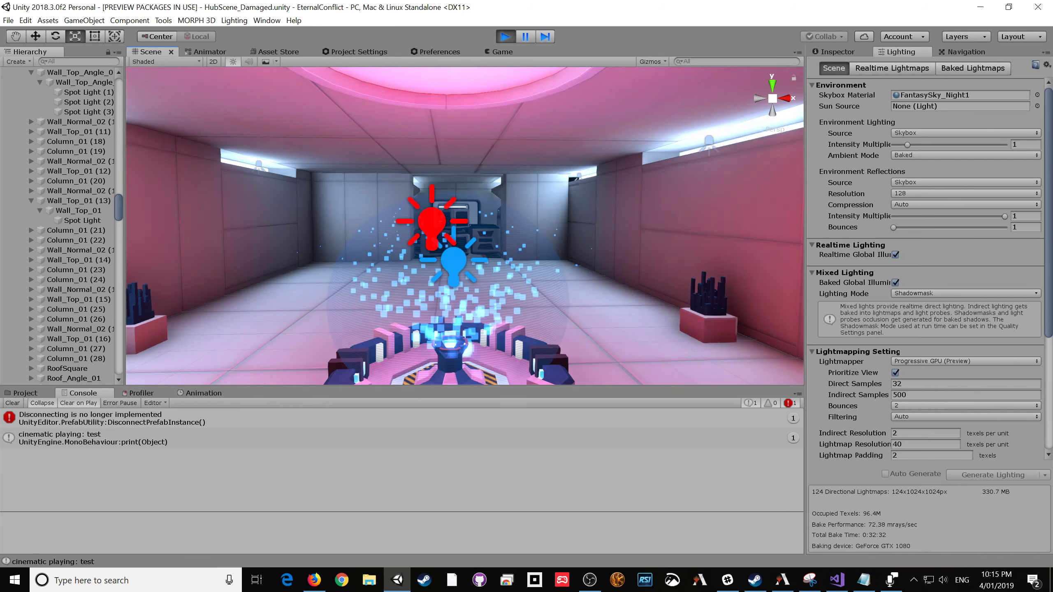
key(s)
right_drag(290, 191, 369, 270)
key(s)
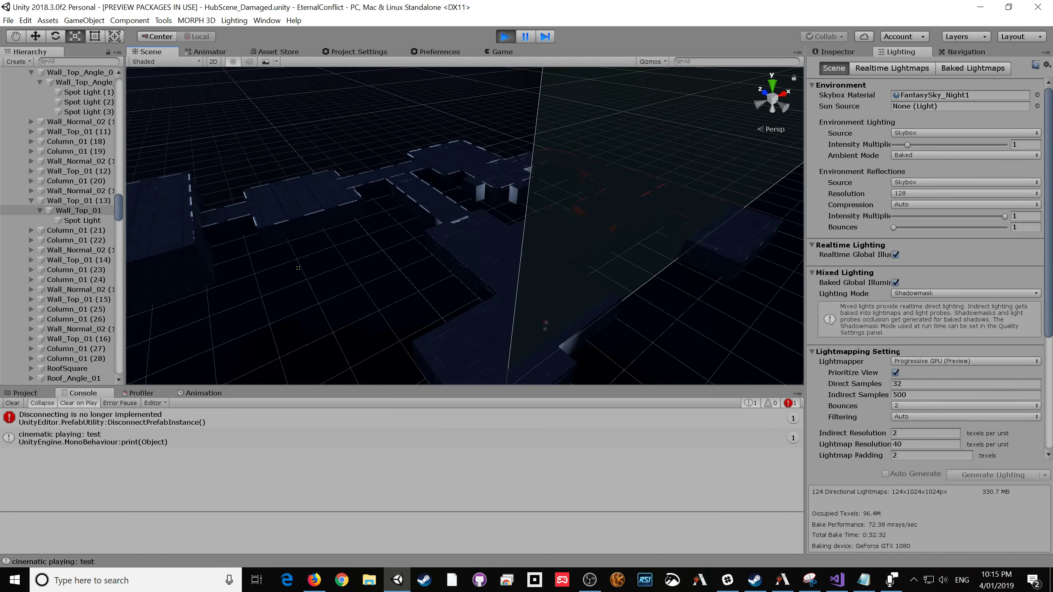
drag(118, 210, 118, 369)
click(62, 380)
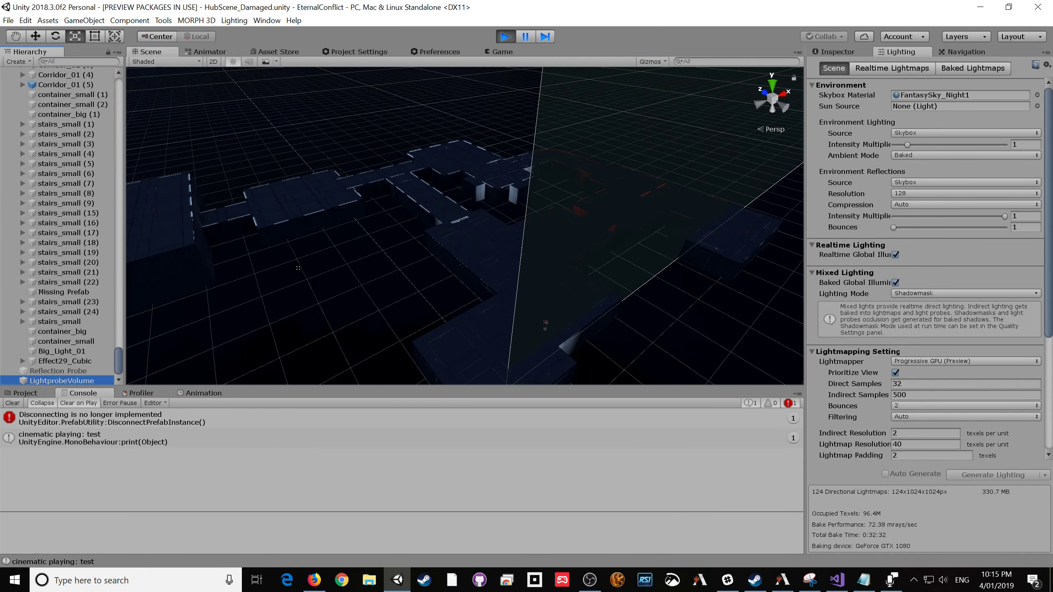
Step: Inspect the light probe placement inside the furnished bedroom and across the whole level
right_drag(369, 207, 348, 199)
key(w)
key(d)
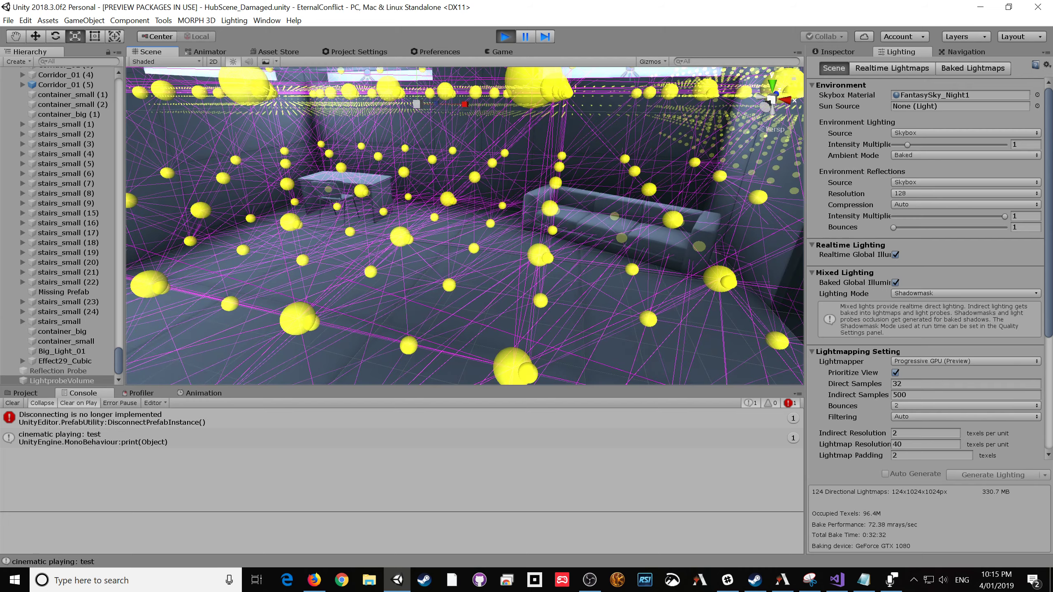
right_drag(348, 199, 282, 195)
key(e)
right_drag(327, 153, 335, 150)
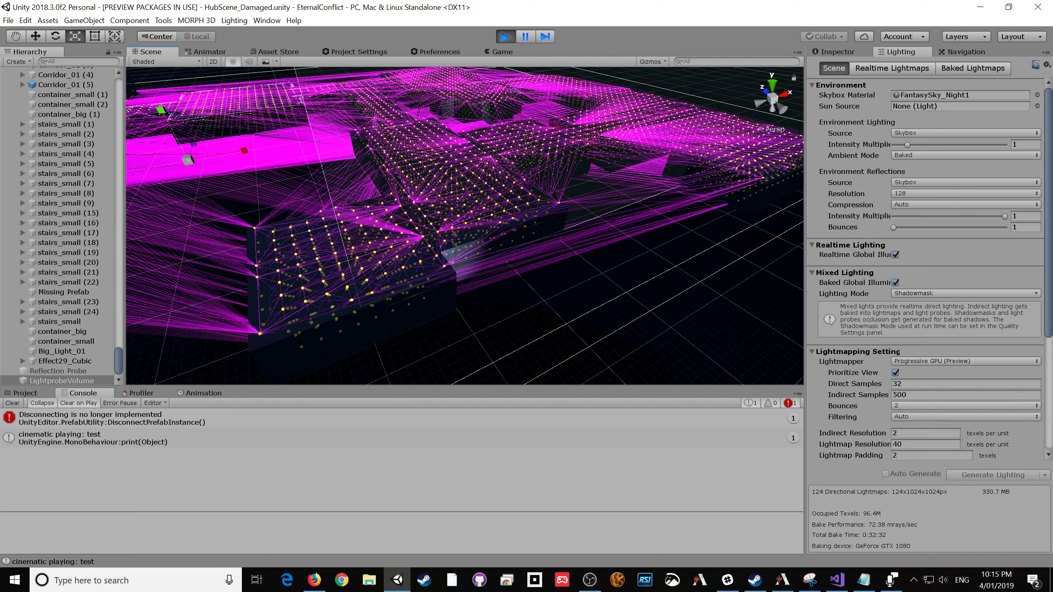
Step: Return to the Game view, close the in-game pause menu and stop Play mode
key(shift+d)
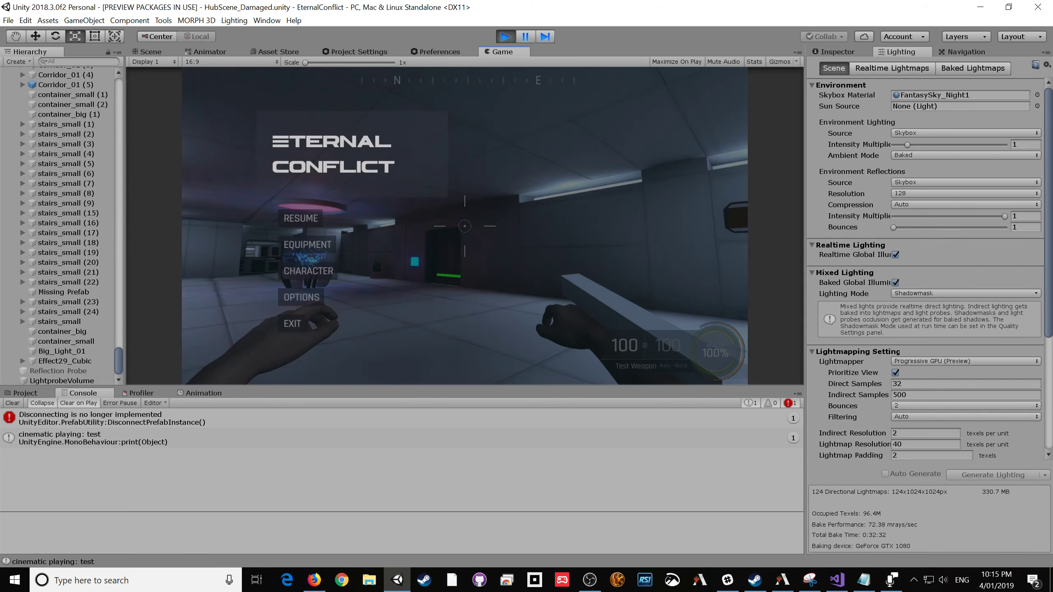
key(Escape)
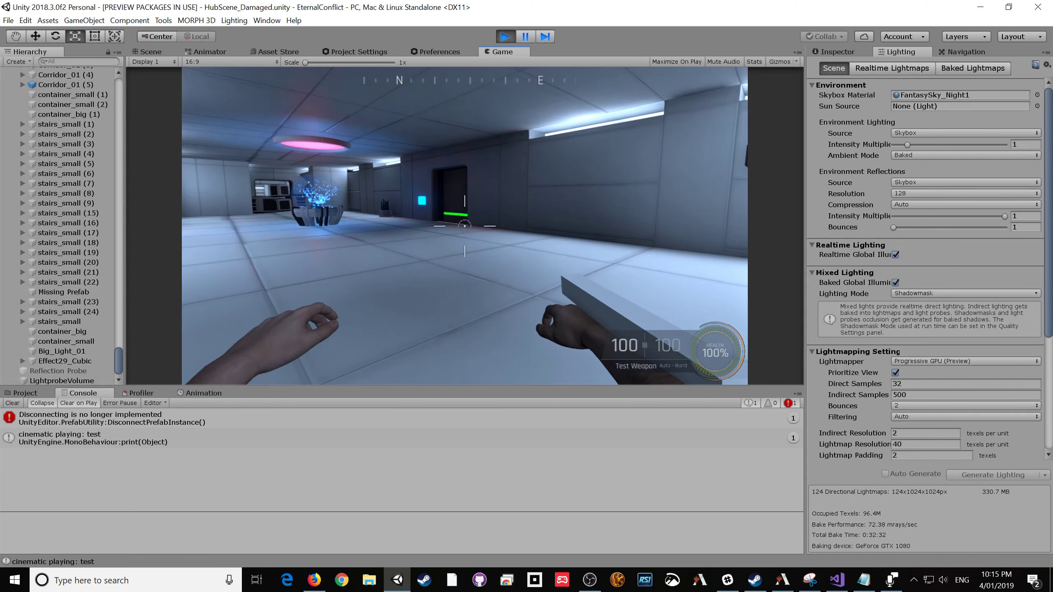
key(Escape)
key(Escape)
key(Escape)
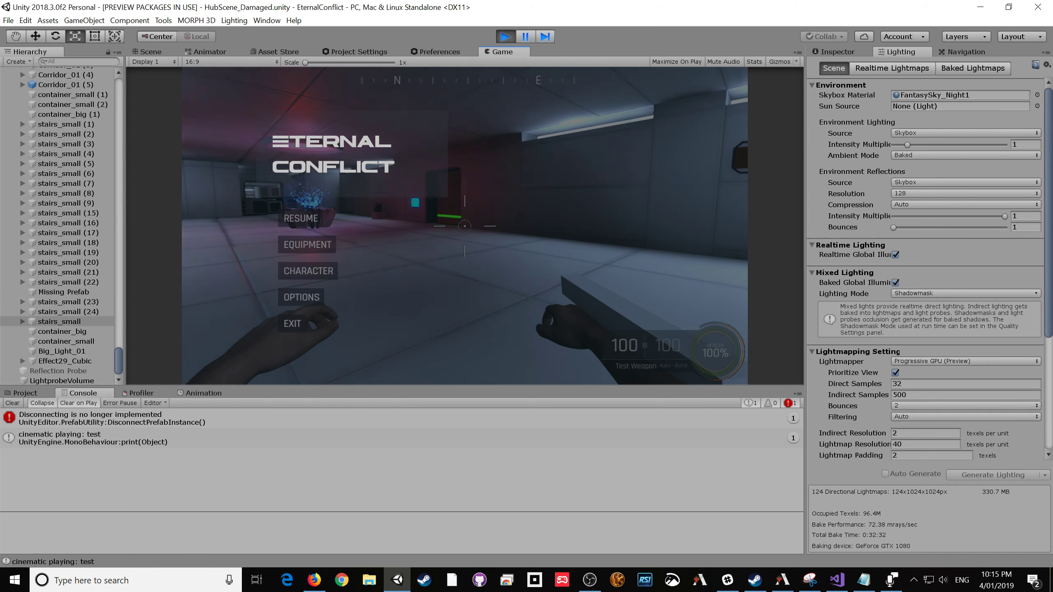
key(Escape)
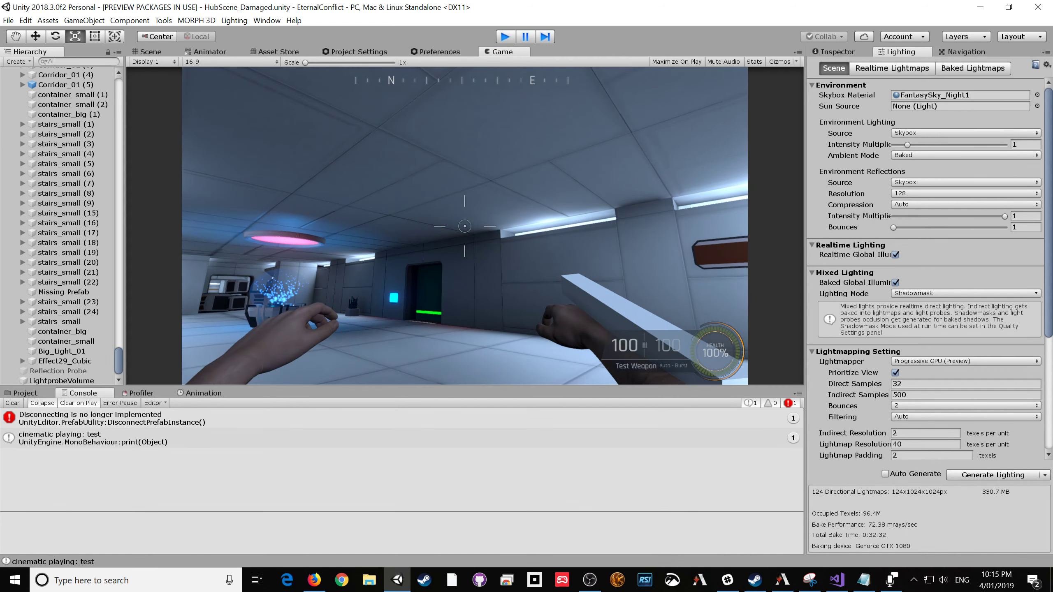
key(ctrl+p)
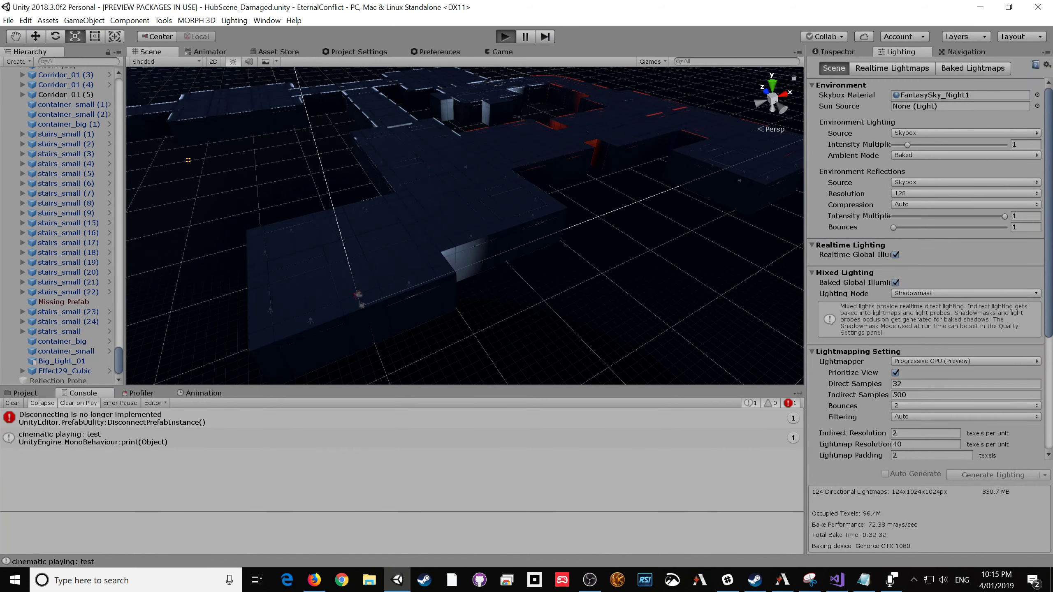
Step: Run the game in Play mode again and walk from the bedroom through the antechamber door
key(ctrl+p)
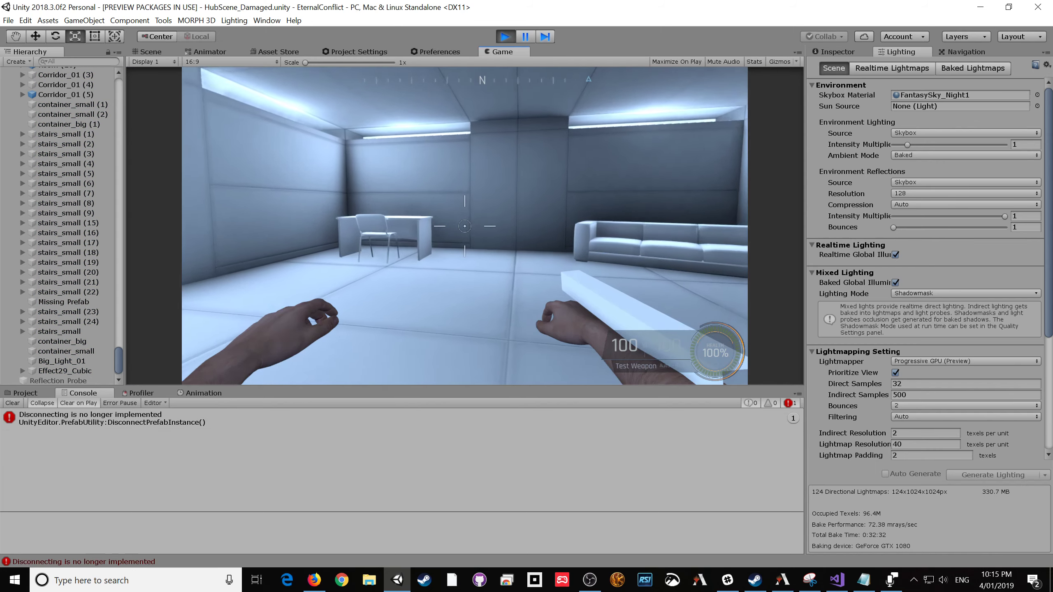
key(w)
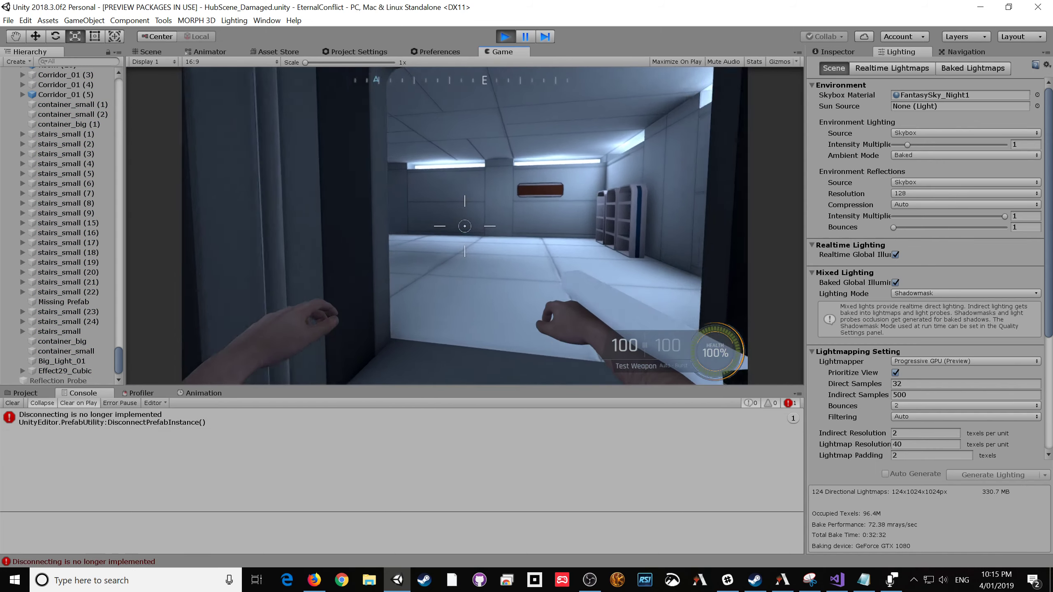
key(w)
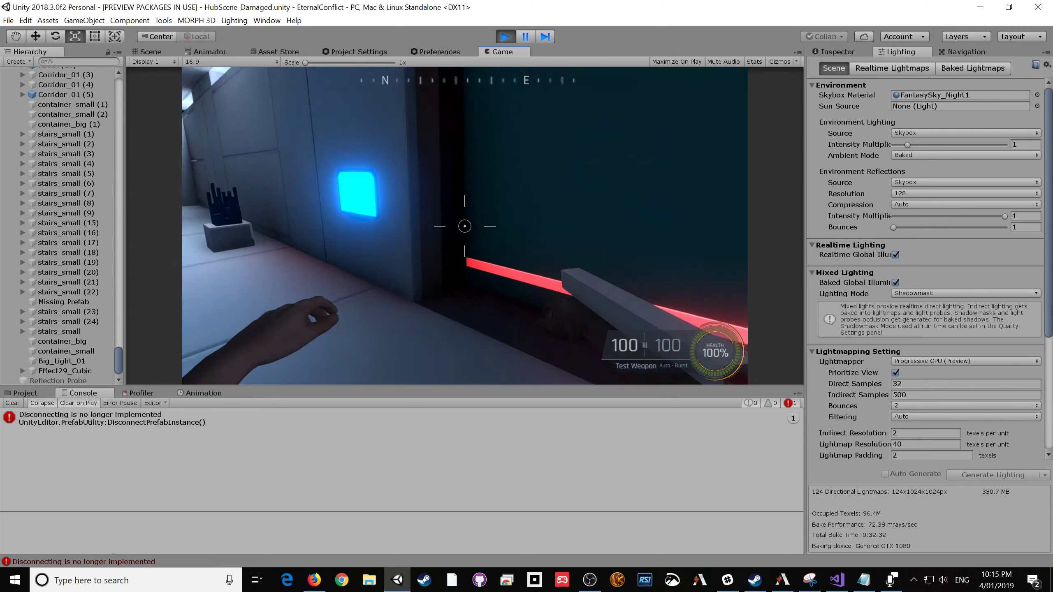
key(w)
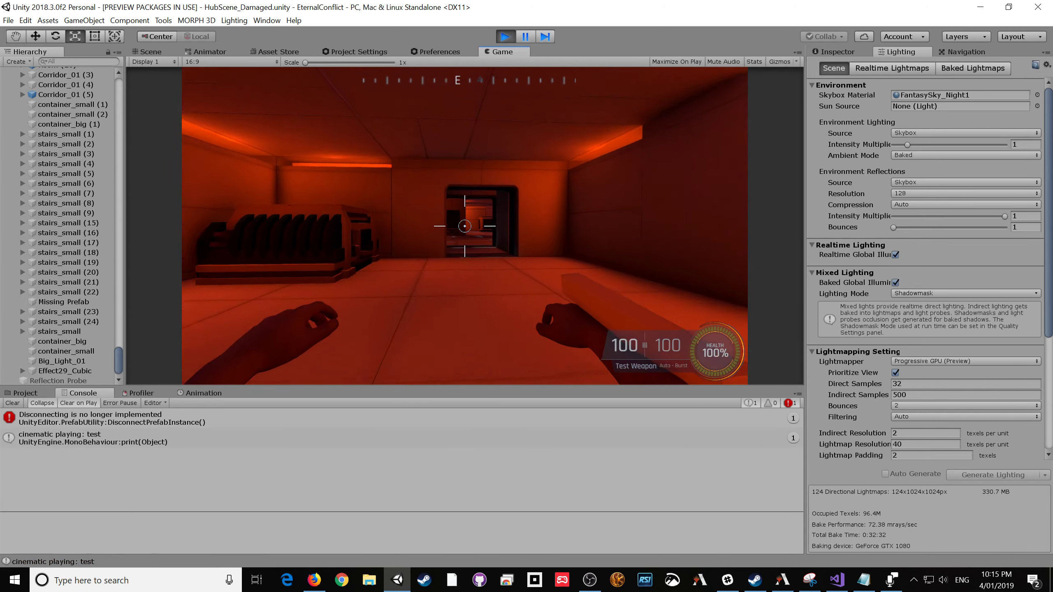
Step: Walk through the red-lit rooms and corridor to the blue-lit area, examining how the lights affect surfaces and hands
key(s)
key(w)
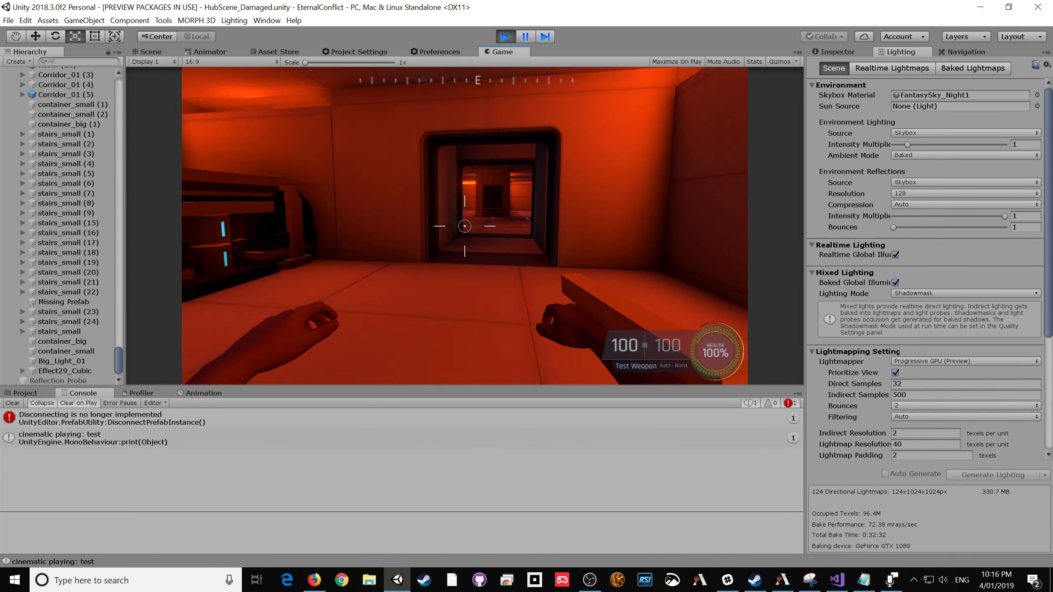
key(w)
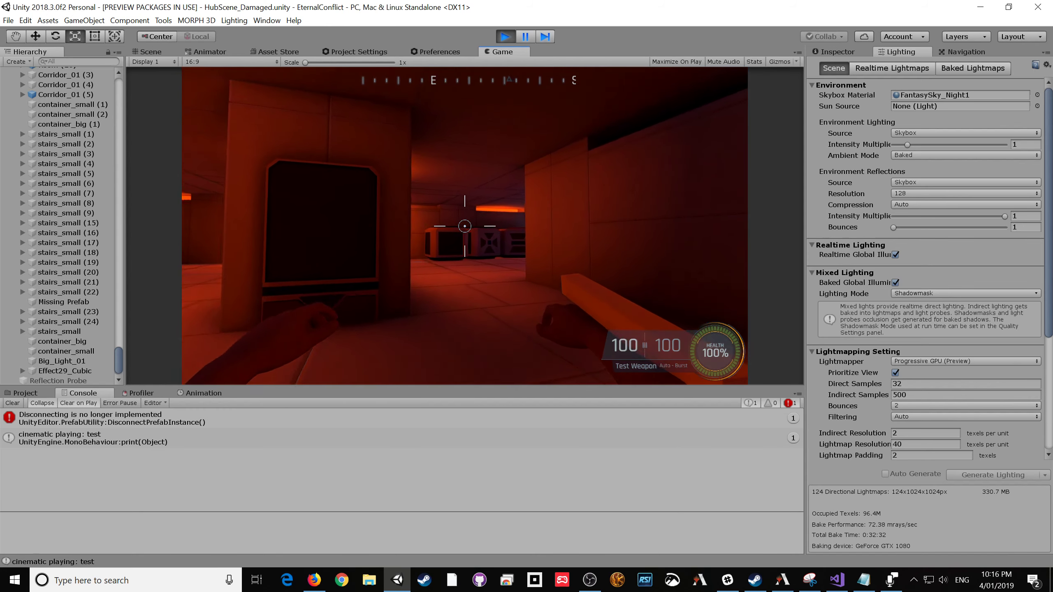
key(w)
key(w)
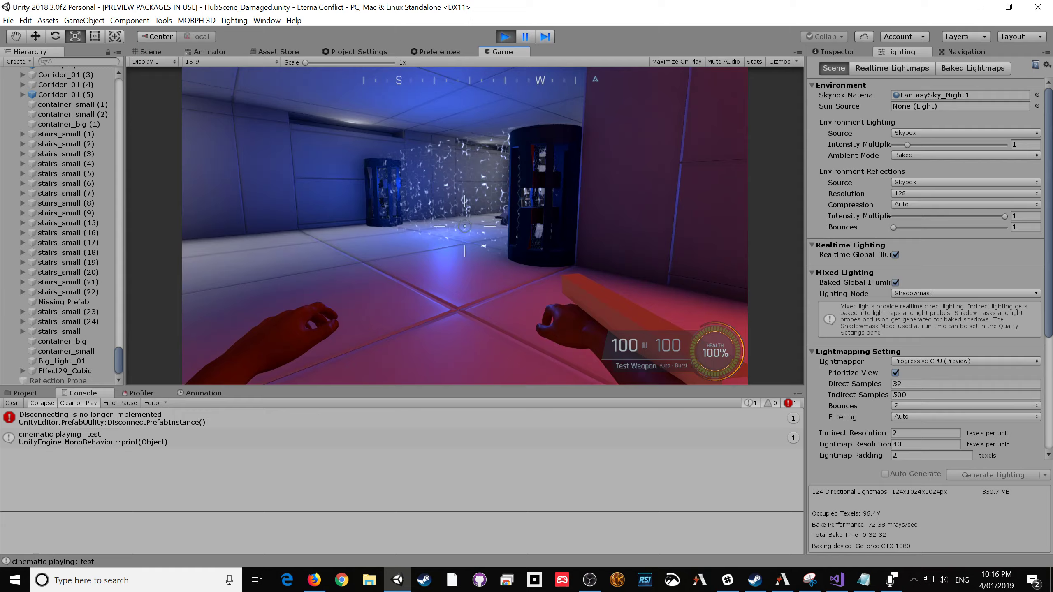
Step: Examine the blue lighting around the hexagonal energy shield and the player's hands from near and far
key(w)
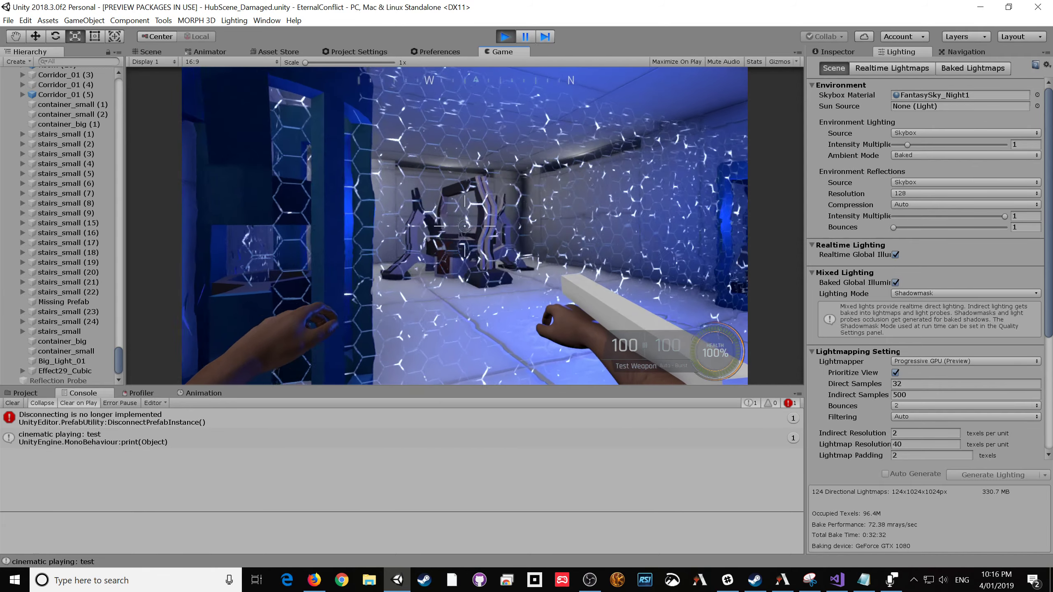
key(s)
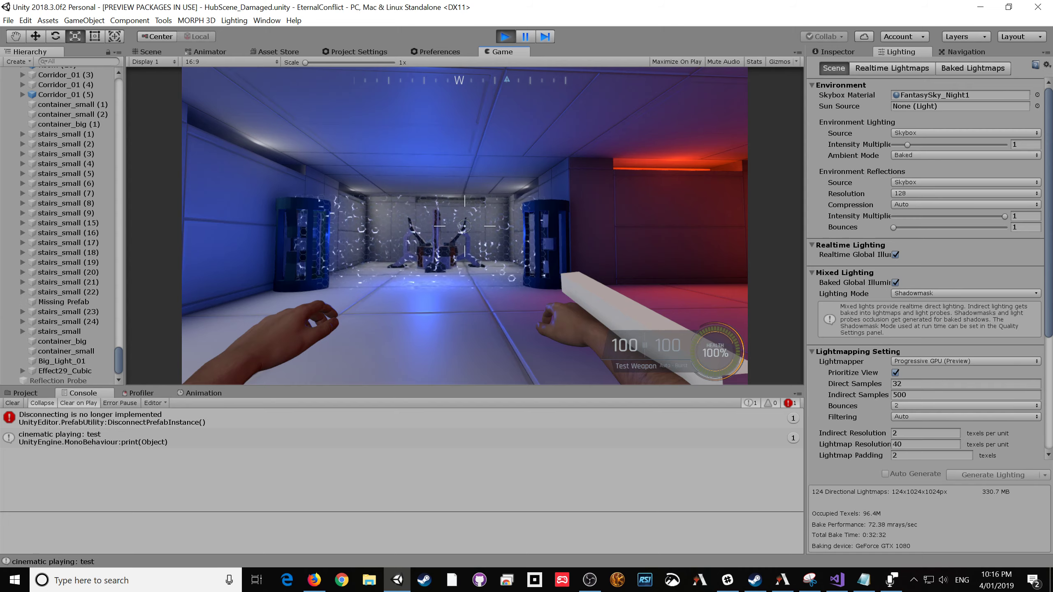
key(w)
key(d)
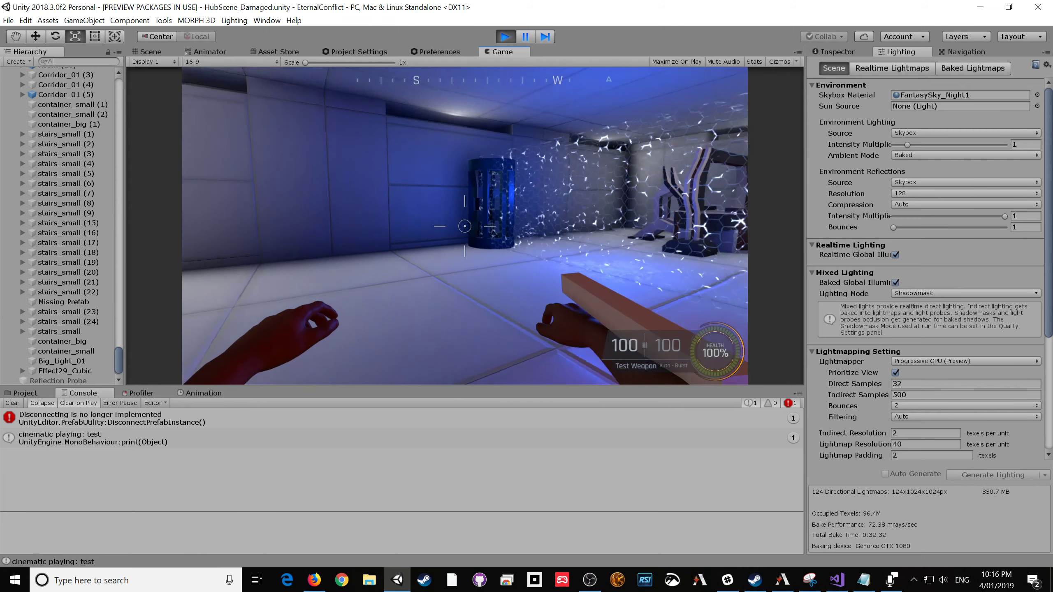
Step: Walk between the red-lit containers and the energy shield, examining how red and blue light blend on the floor, walls and hands
key(w)
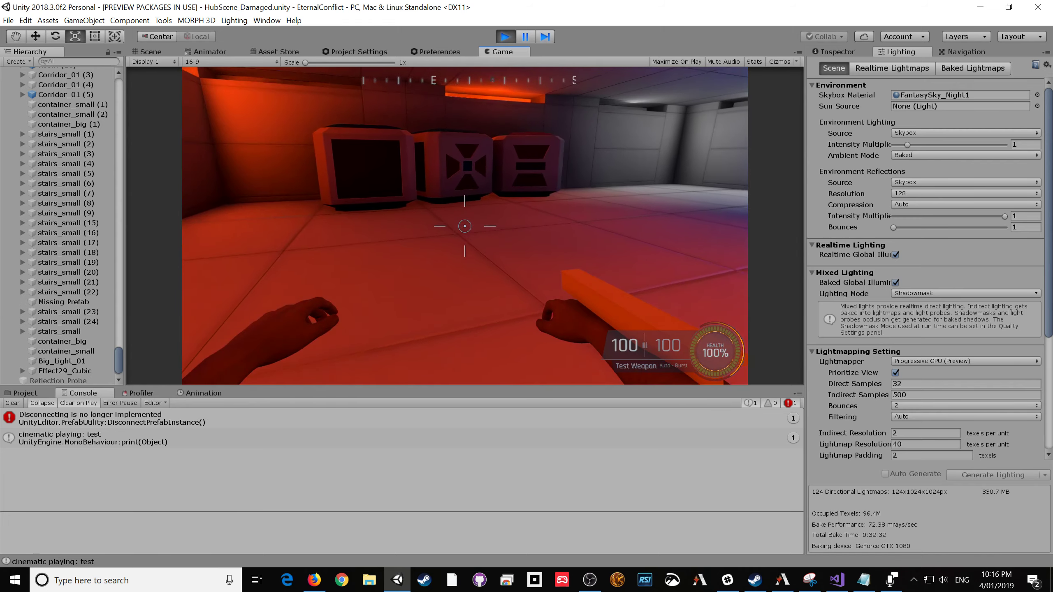
key(w)
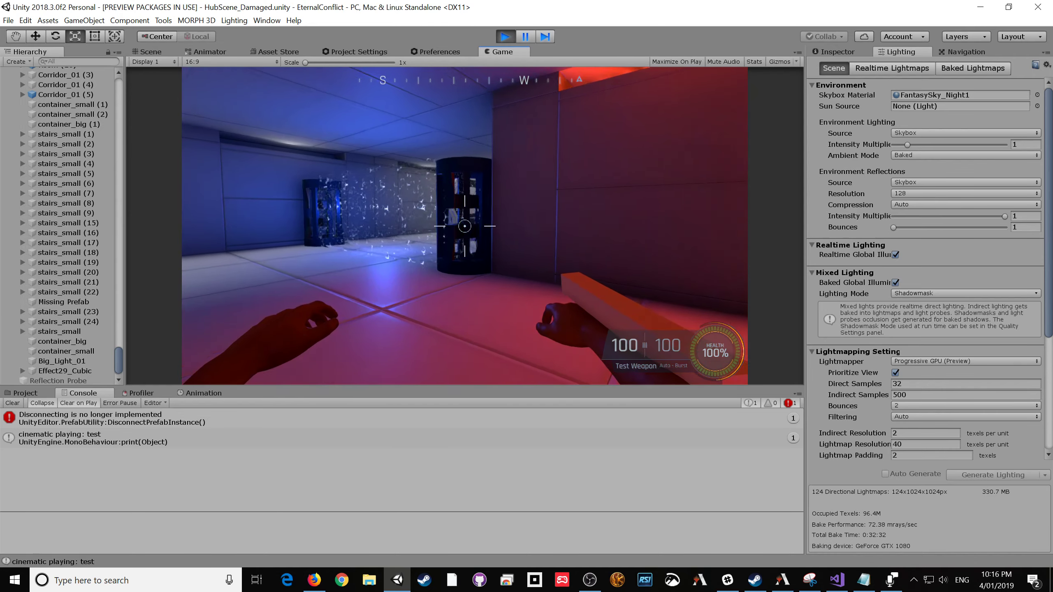
key(a)
key(s)
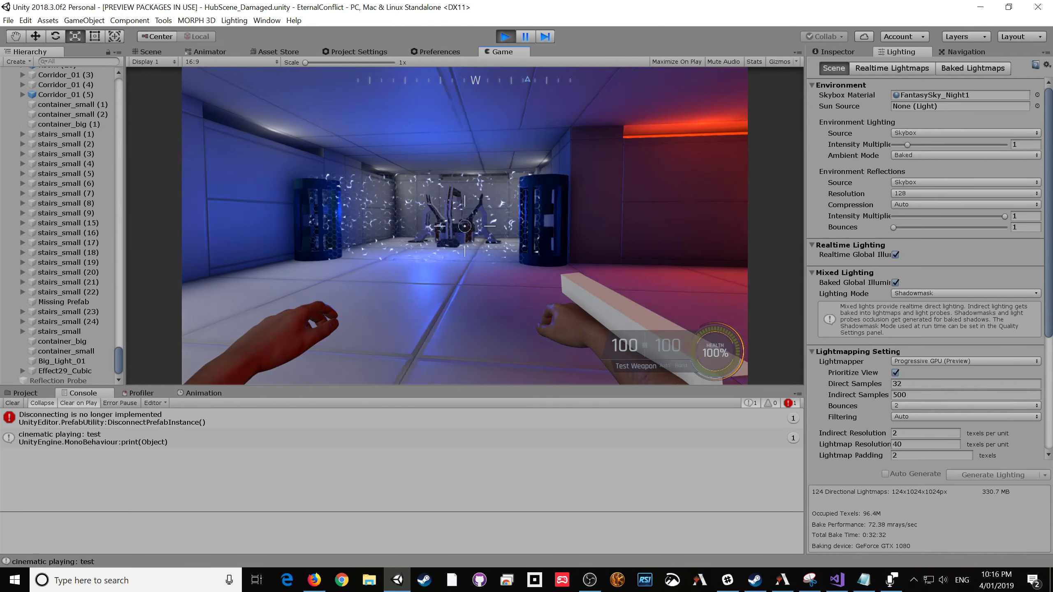
key(d)
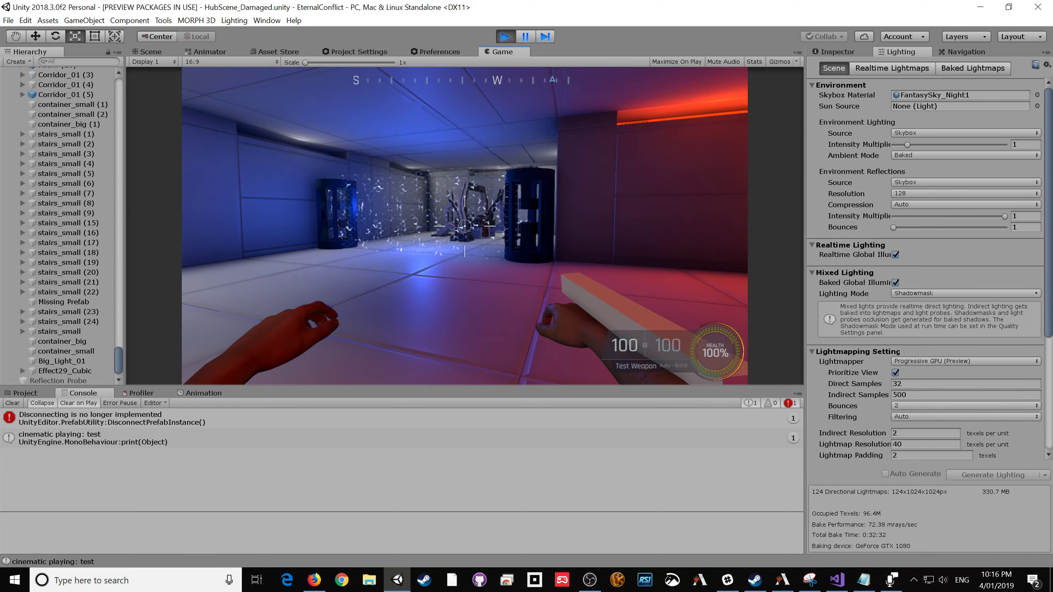
key(w)
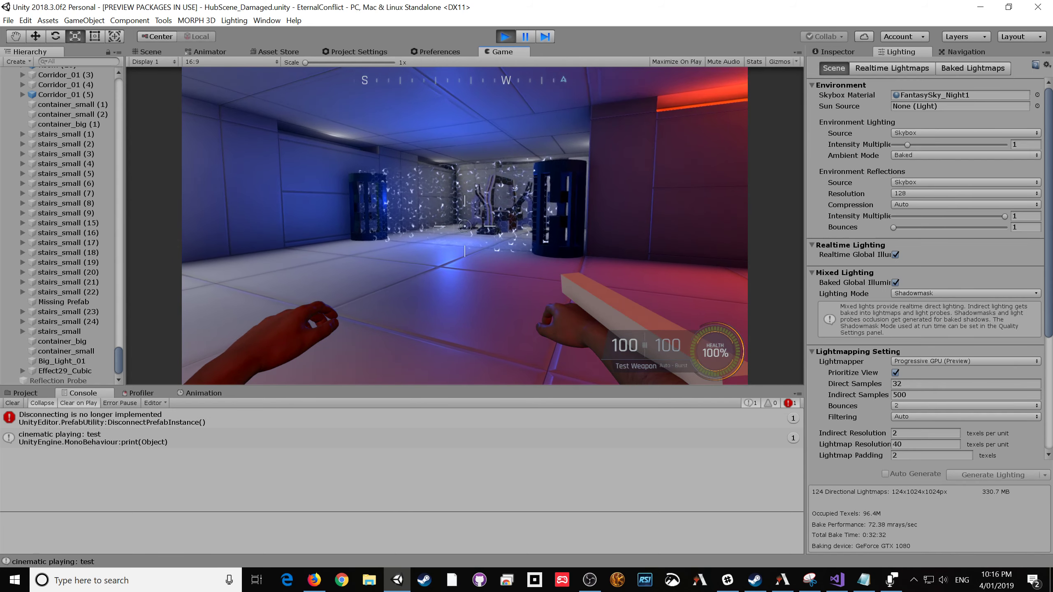
key(w)
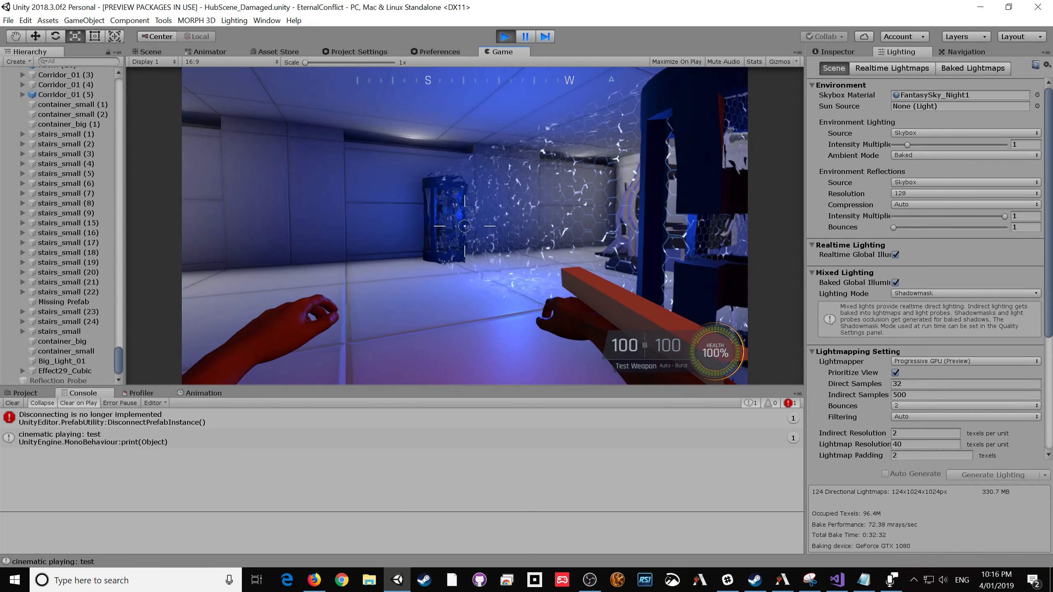
key(a)
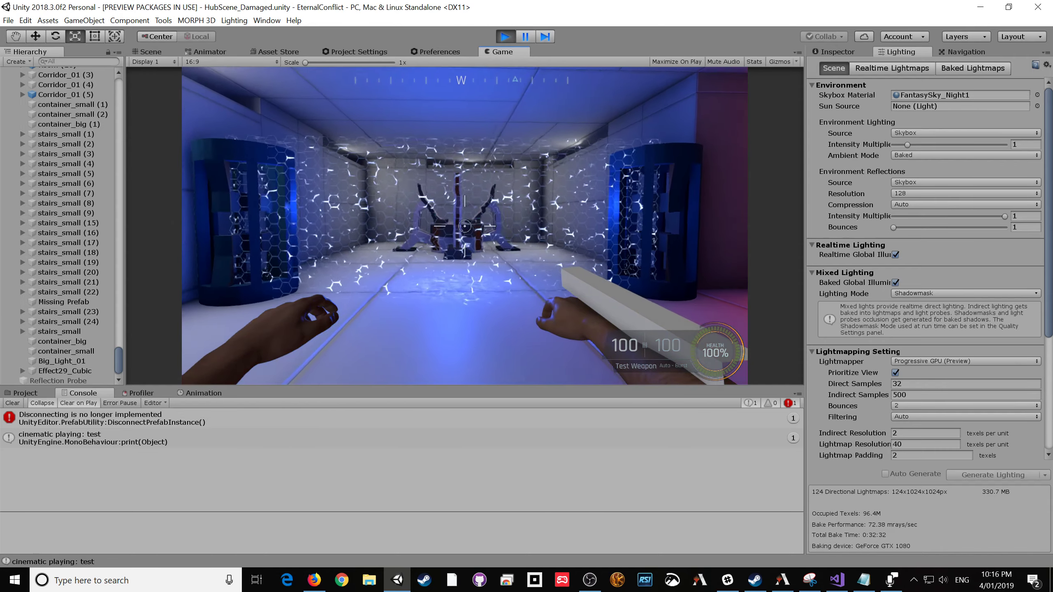
Step: Fire Test Weapon at the energy shield, switch to the other weapons and fire Test Heavy, examining how projectile effects light the surroundings
click(465, 226)
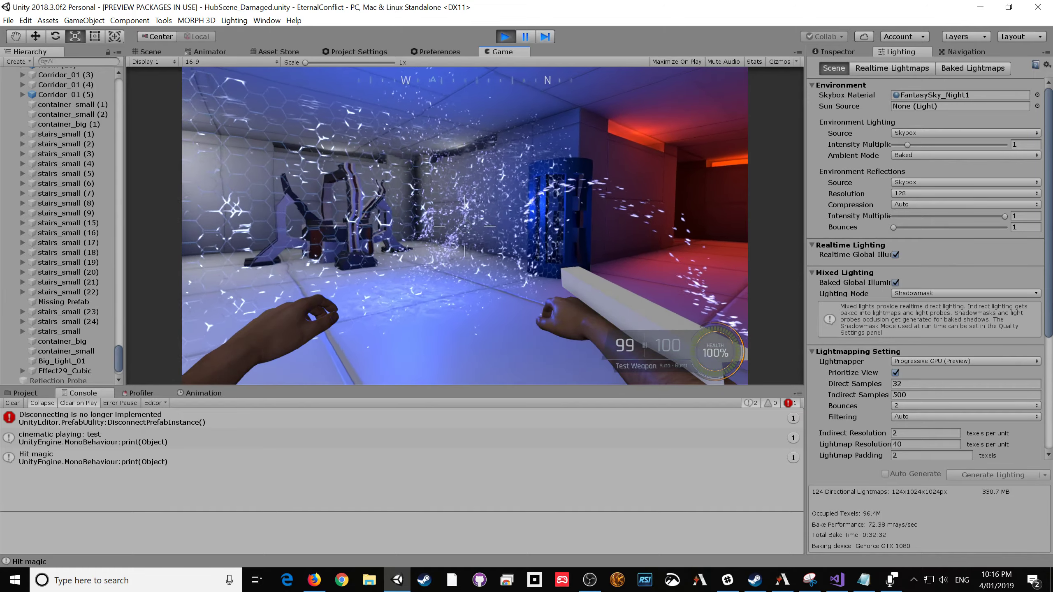
click(464, 226)
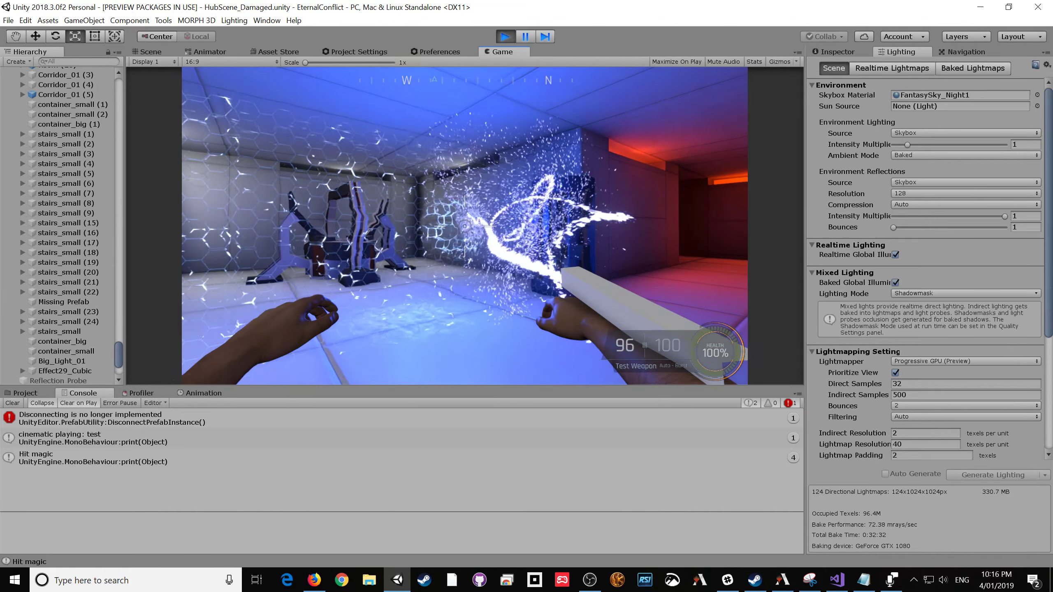
key(2)
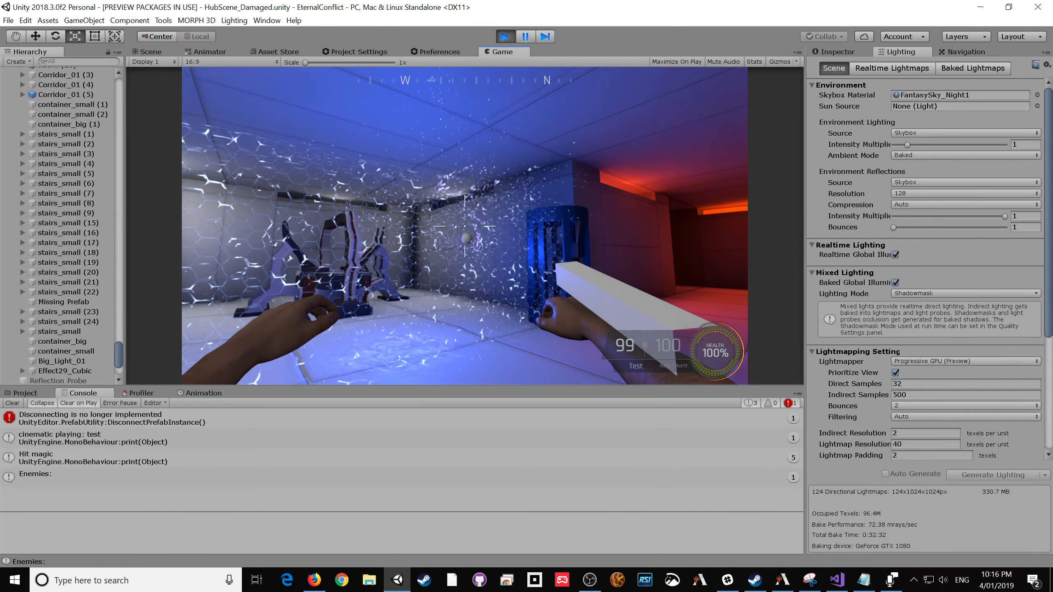
key(q)
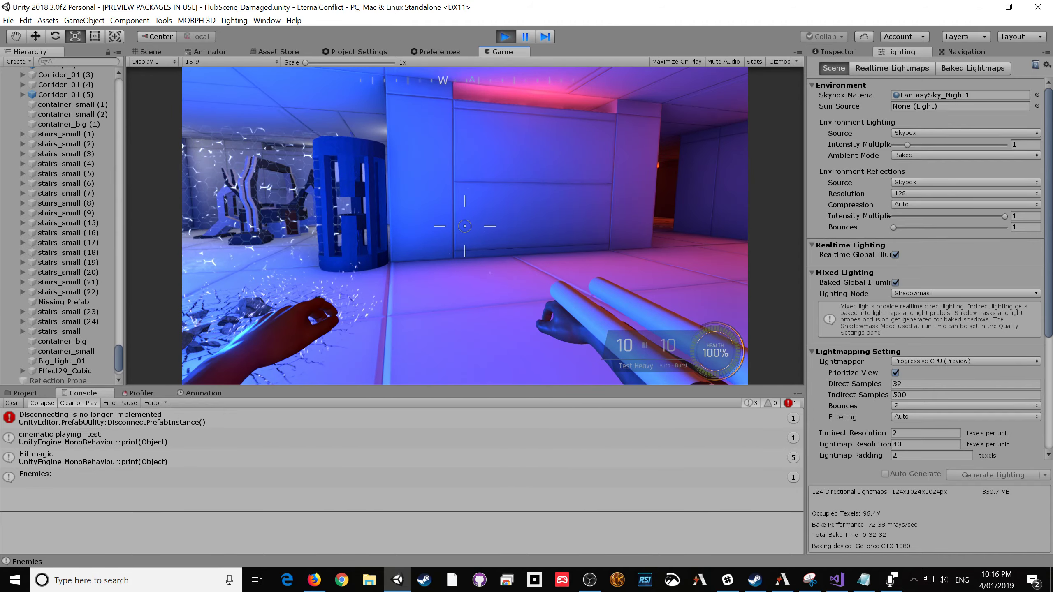
click(464, 226)
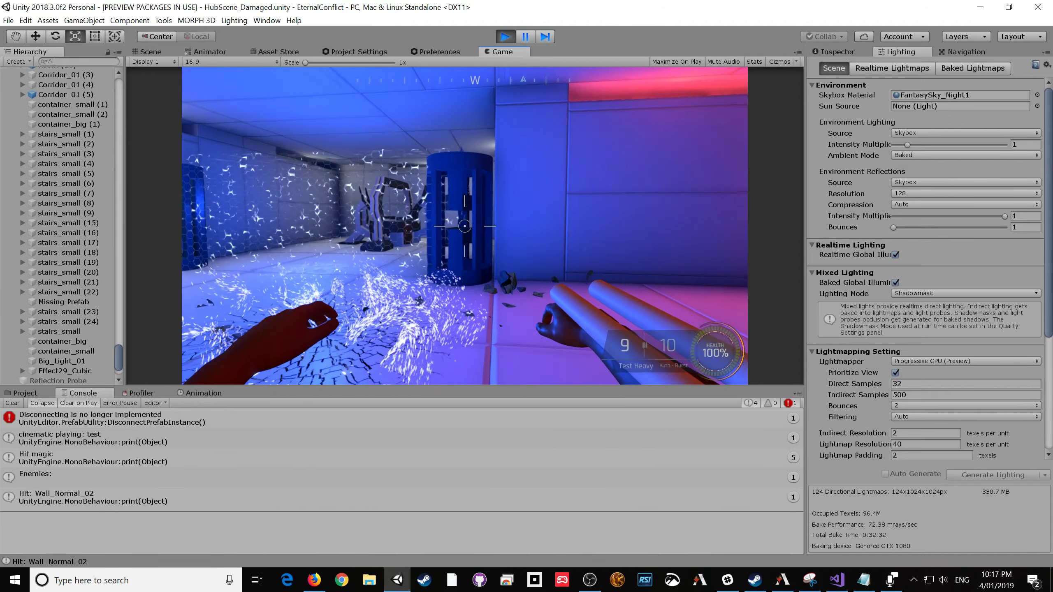
right_click(465, 226)
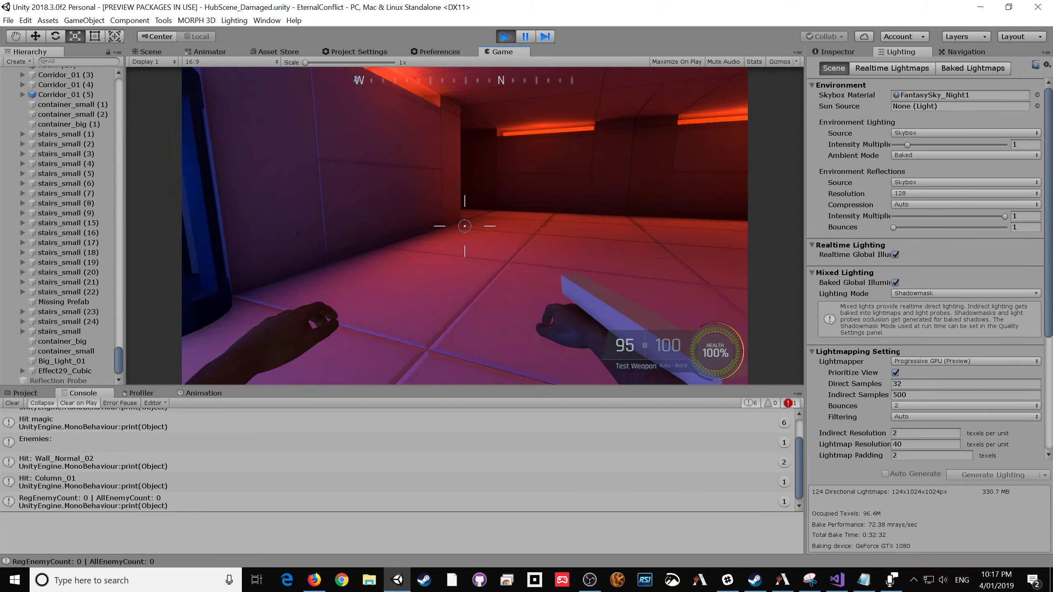
Step: Walk from the red-lit corridor into the white corridor while firing Test Weapon, examining the projectile light on walls and floor
key(w)
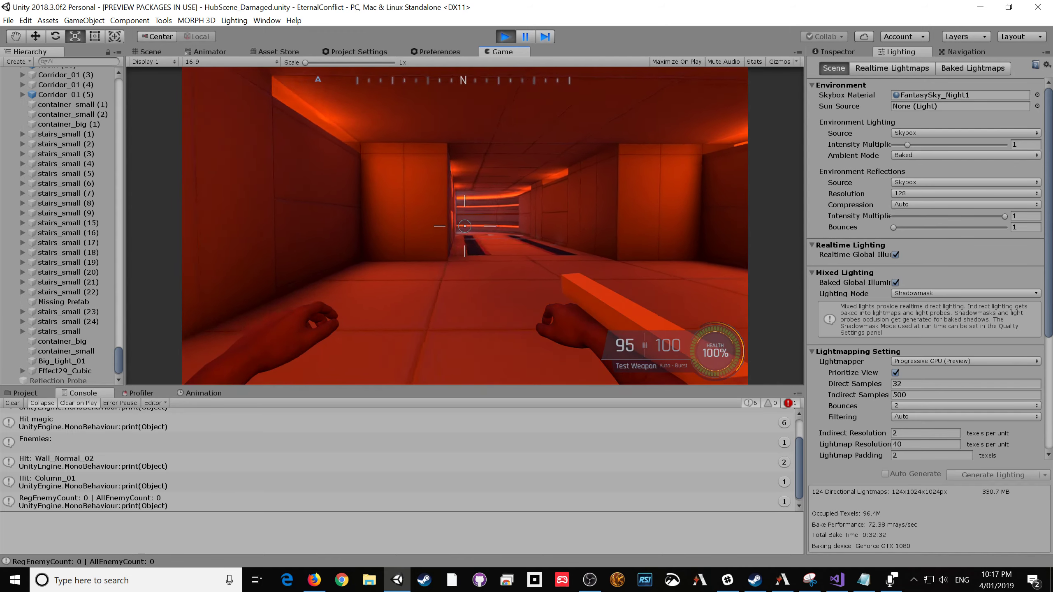
key(d)
click(465, 226)
click(465, 226)
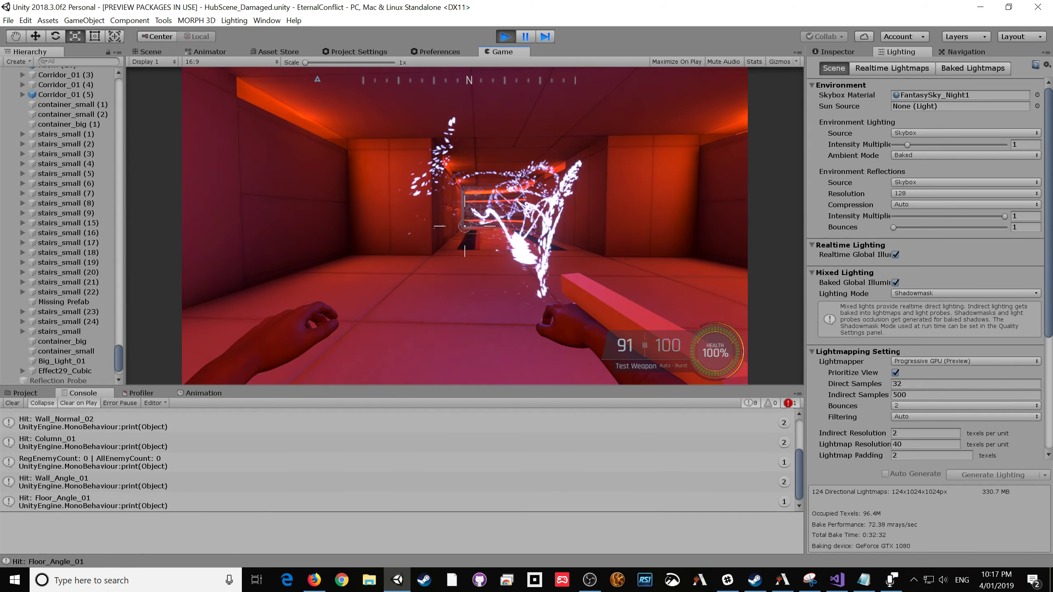
click(465, 226)
click(464, 226)
click(464, 226)
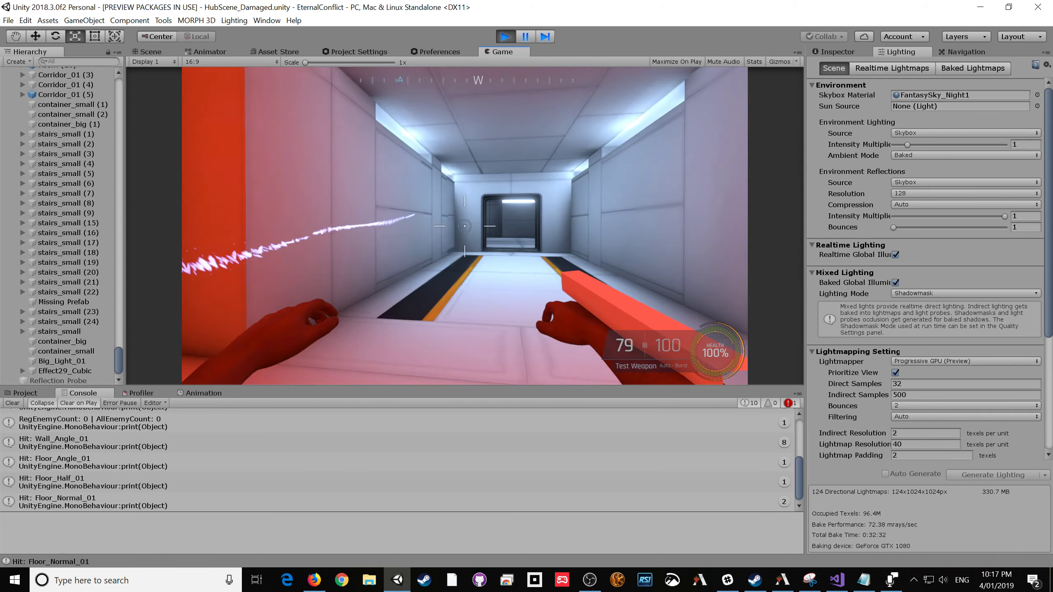
click(465, 226)
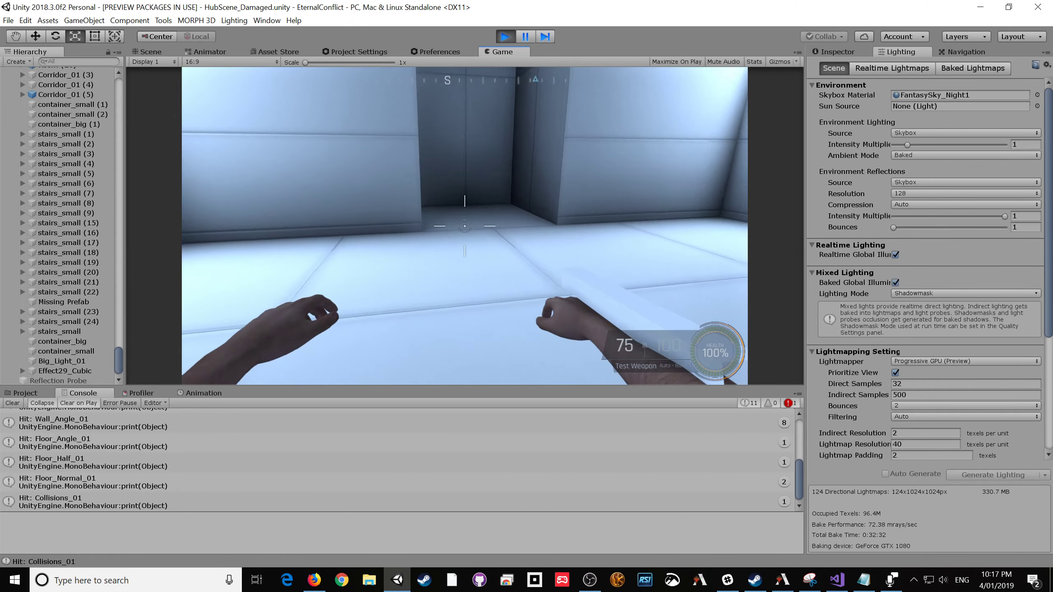
Step: Walk through the white room and around the stacked containers, firing Test Weapon at them to examine their lighting
key(w)
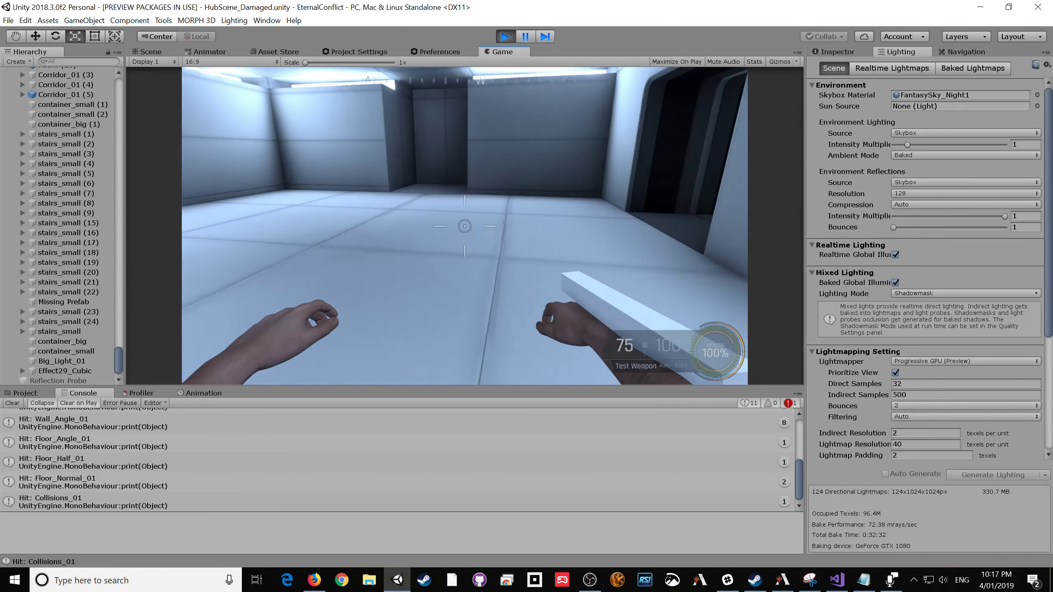
key(w)
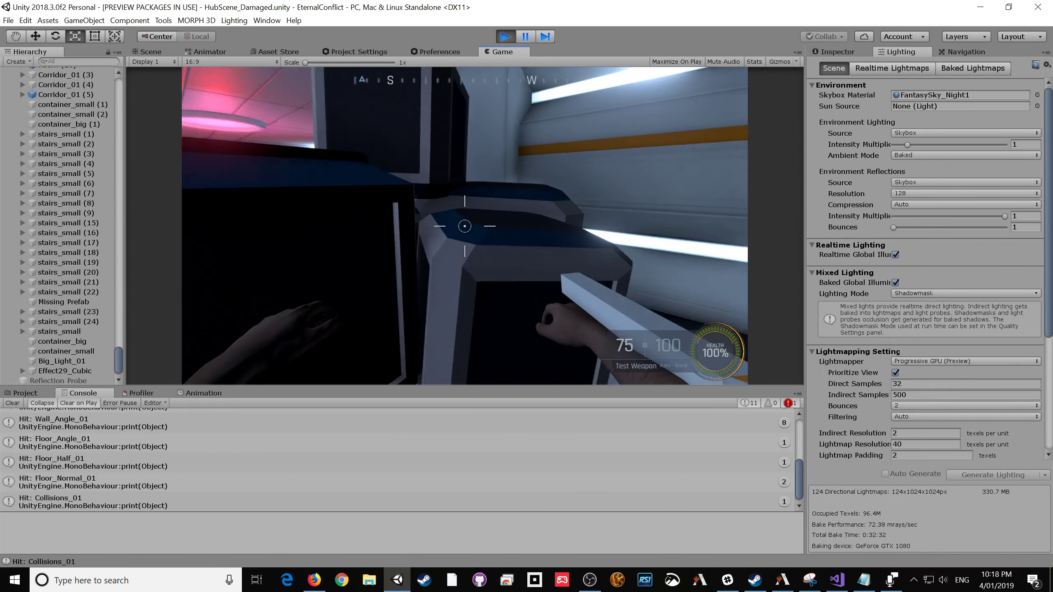
click(465, 227)
click(465, 226)
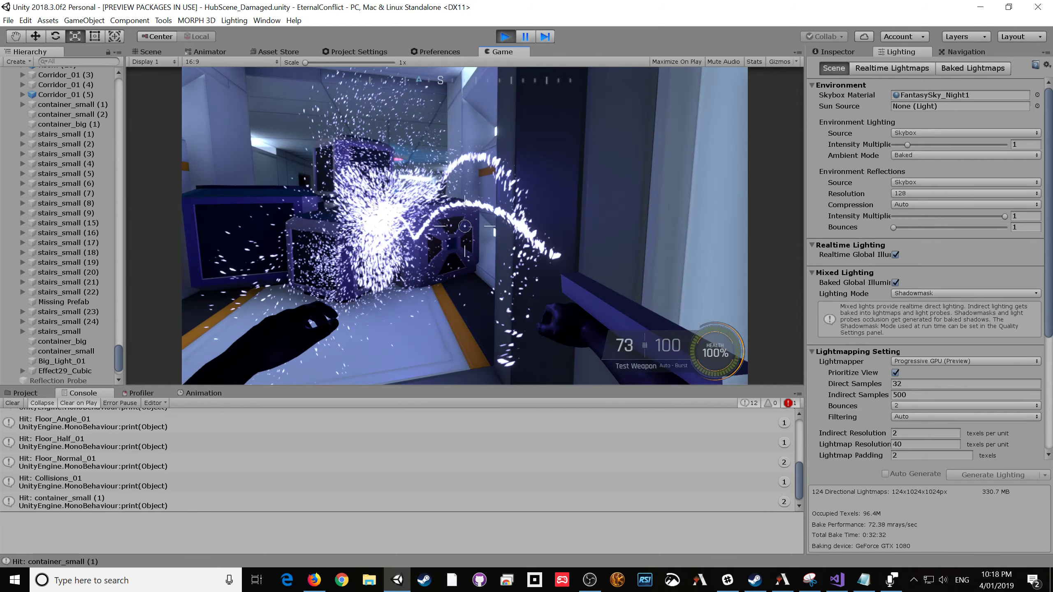
click(465, 226)
key(w)
key(w)
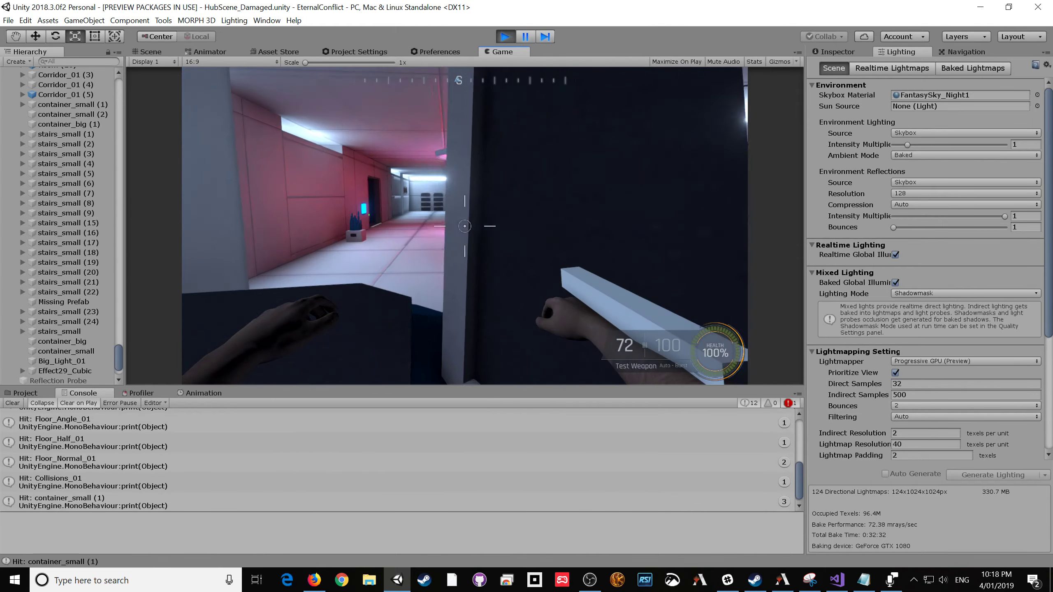
key(w)
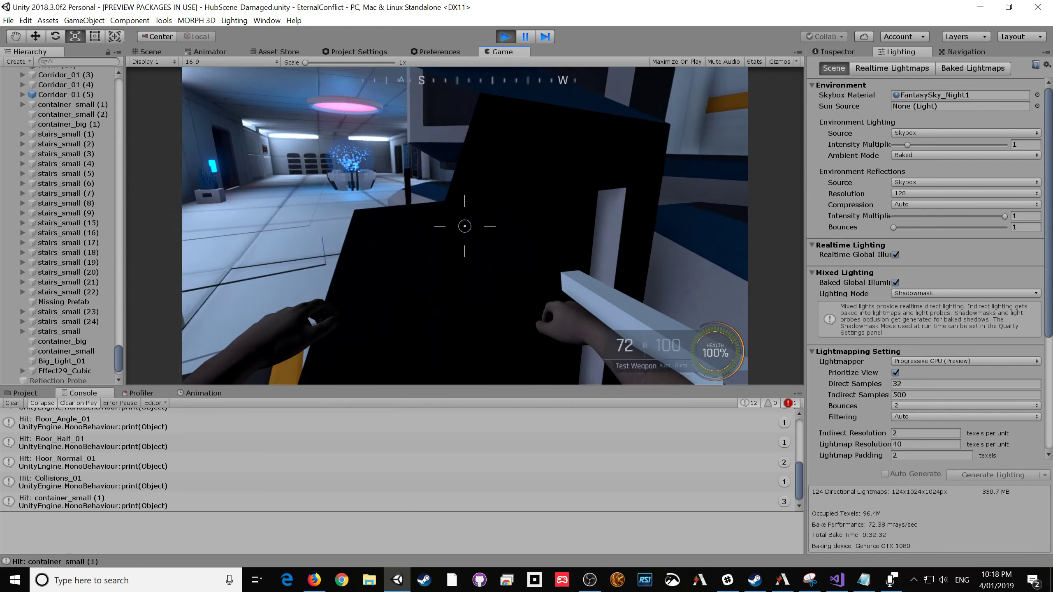
key(w)
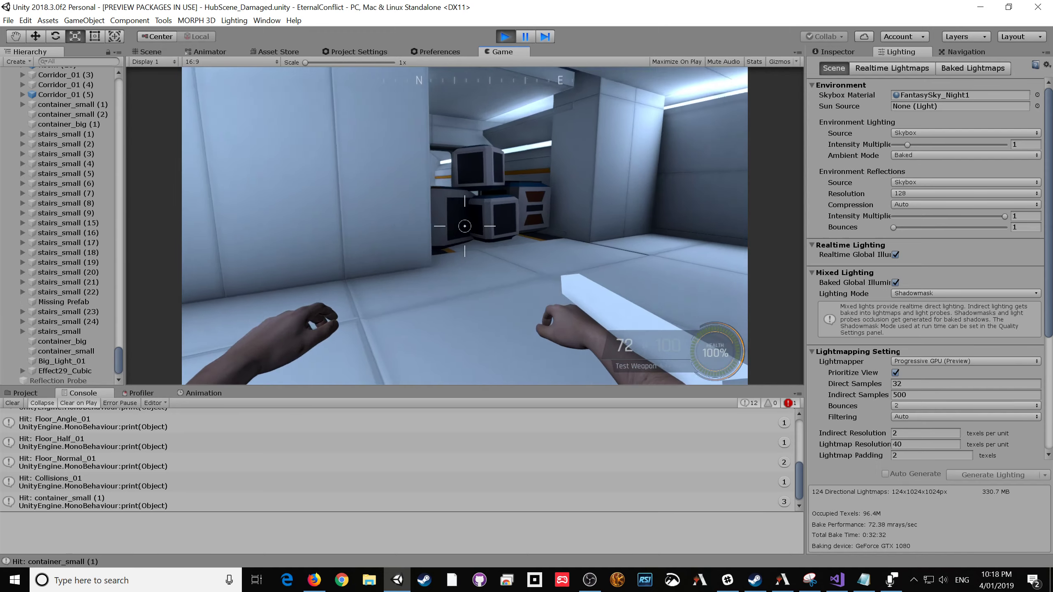
key(w)
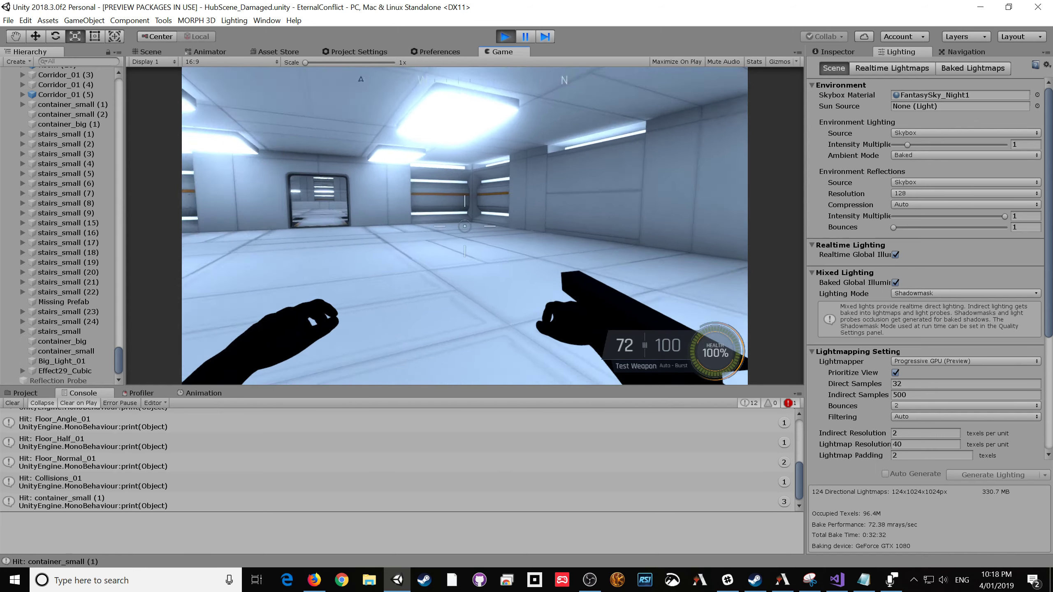
Step: Walk through the large hall with the rows of stairs, firing Test Weapon to examine the lighting on the hands and weapon
click(464, 226)
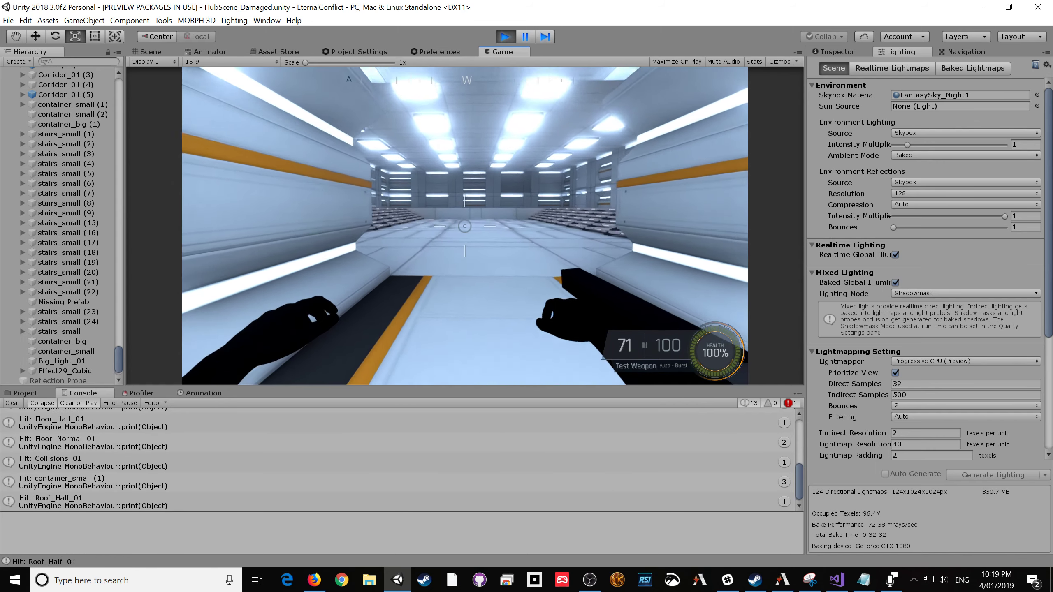
key(w)
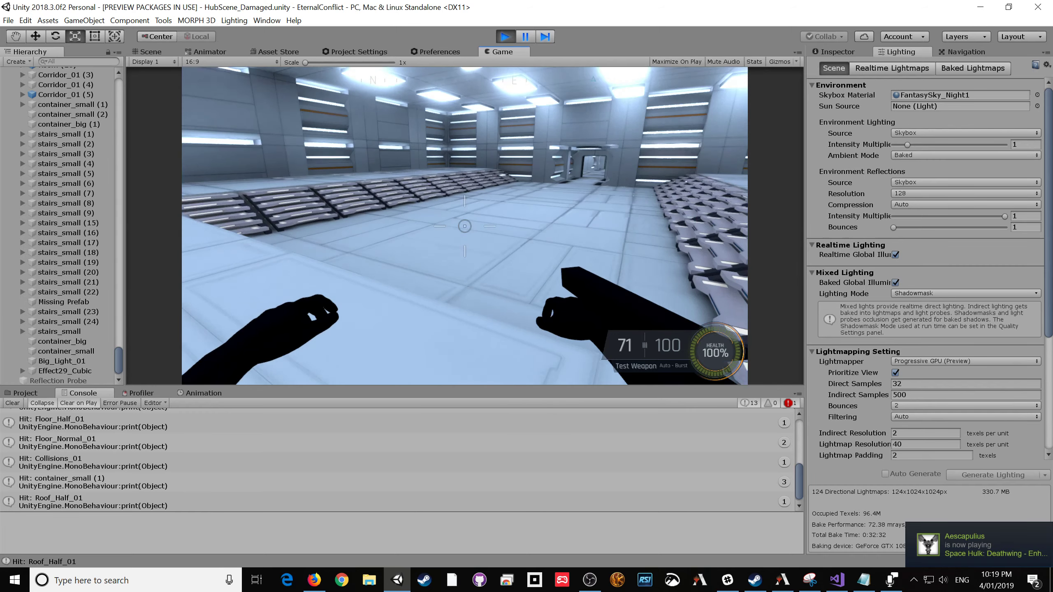
key(w)
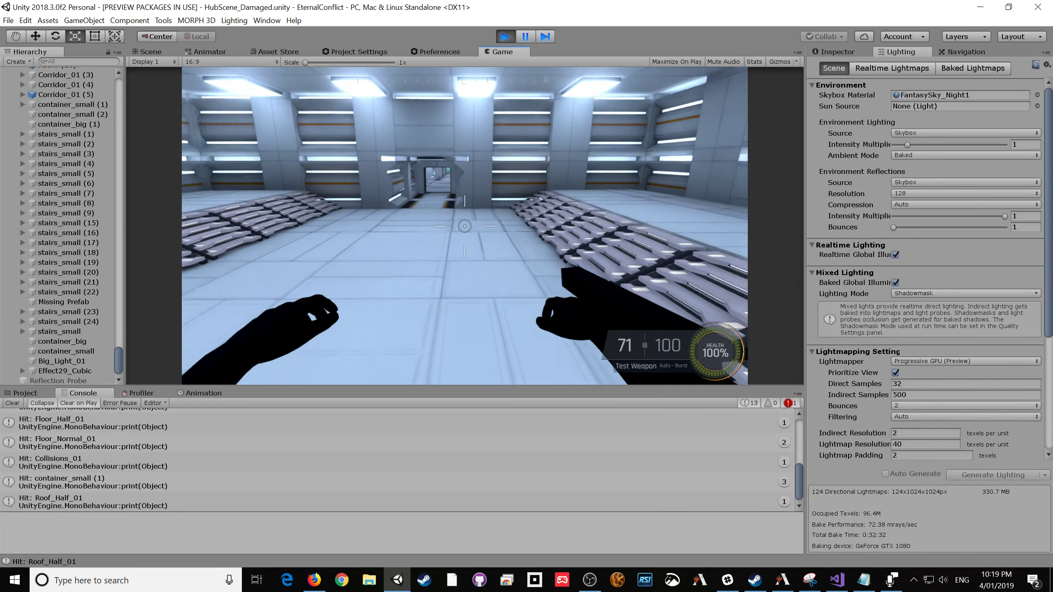
click(464, 226)
click(465, 226)
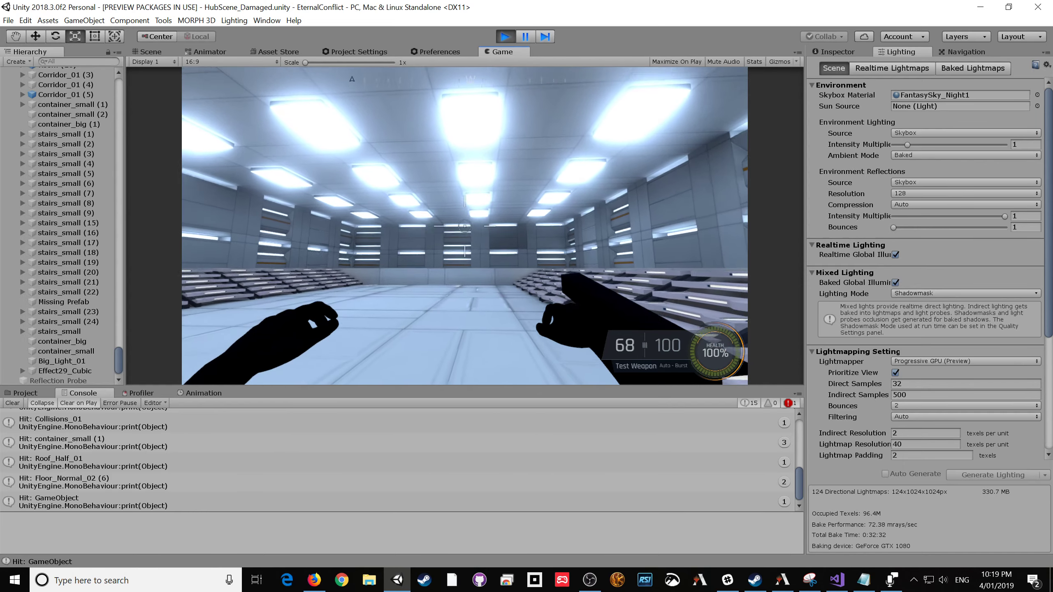
Step: Open the in-game pause menu and stop Play mode
key(Escape)
key(ctrl+p)
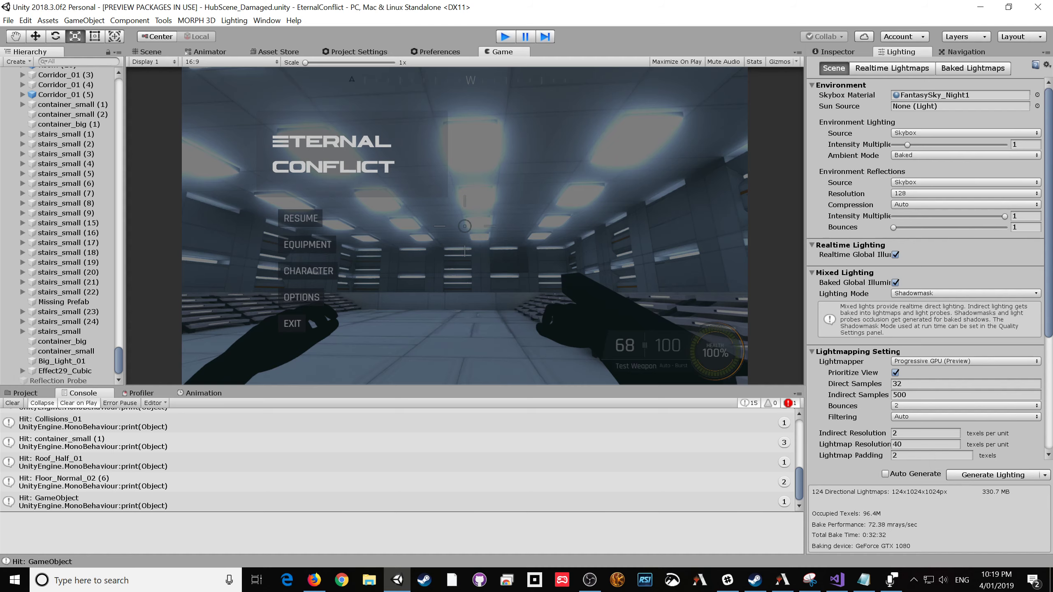
click(310, 322)
Step: Examine the large hall's ceiling lights, walls and floor in the Scene view, moving out to the level's exterior
right_drag(465, 227, 369, 153)
right_drag(460, 277, 341, 234)
key(w)
right_drag(464, 226, 231, 207)
key(w)
right_drag(464, 226, 464, 226)
right_drag(622, 132, 614, 135)
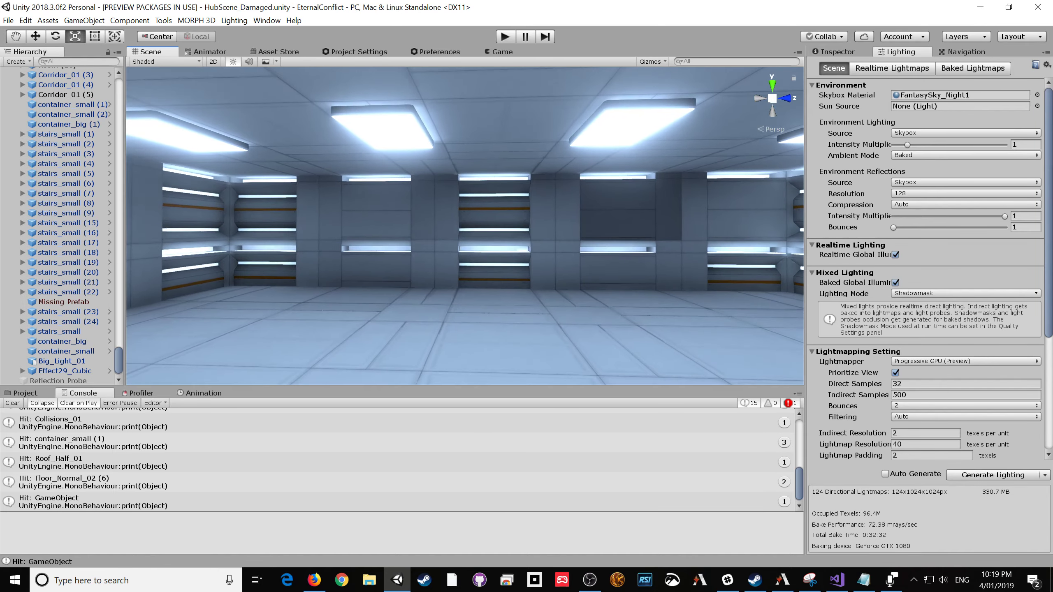
right_drag(464, 226, 464, 226)
right_drag(614, 135, 547, 205)
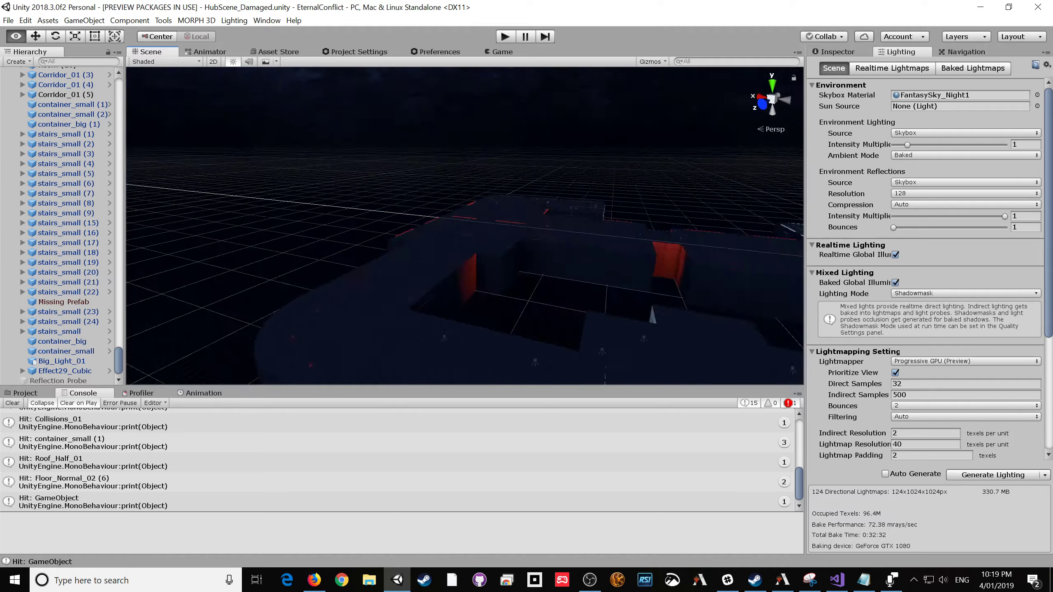
Step: Select Room (8) and examine the alarm-lit room, the red-lit rooms and the level's exterior in the Scene view
right_drag(580, 179, 643, 183)
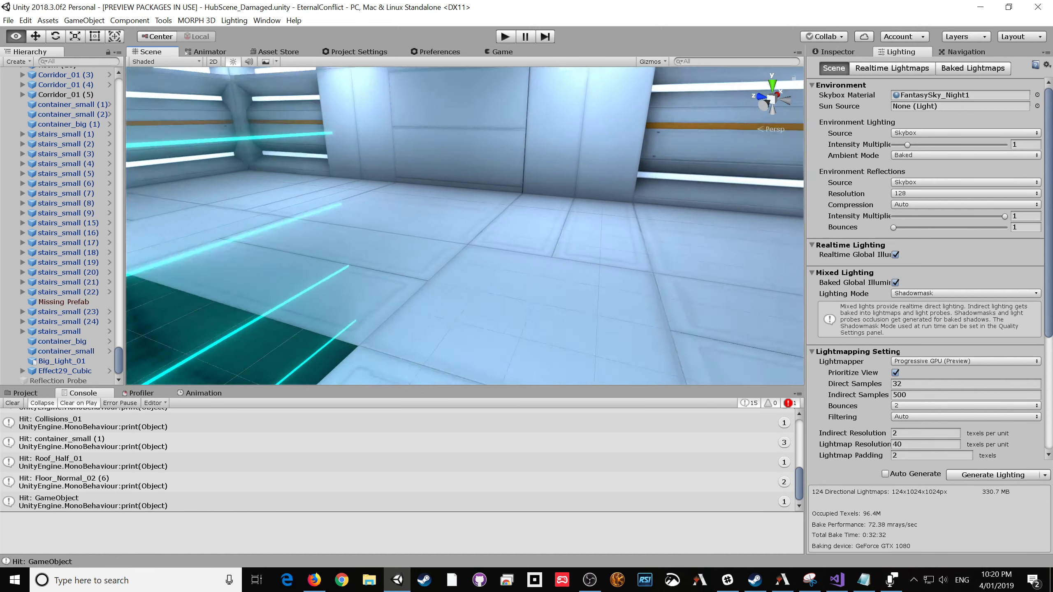
right_drag(465, 226, 502, 307)
click(464, 225)
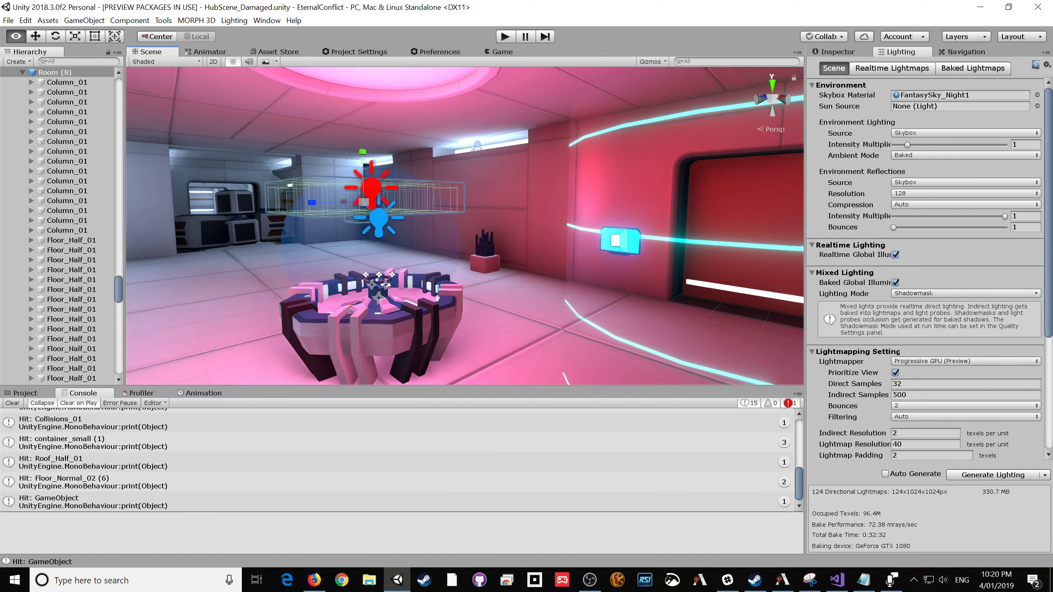
key(r)
right_drag(464, 225, 463, 230)
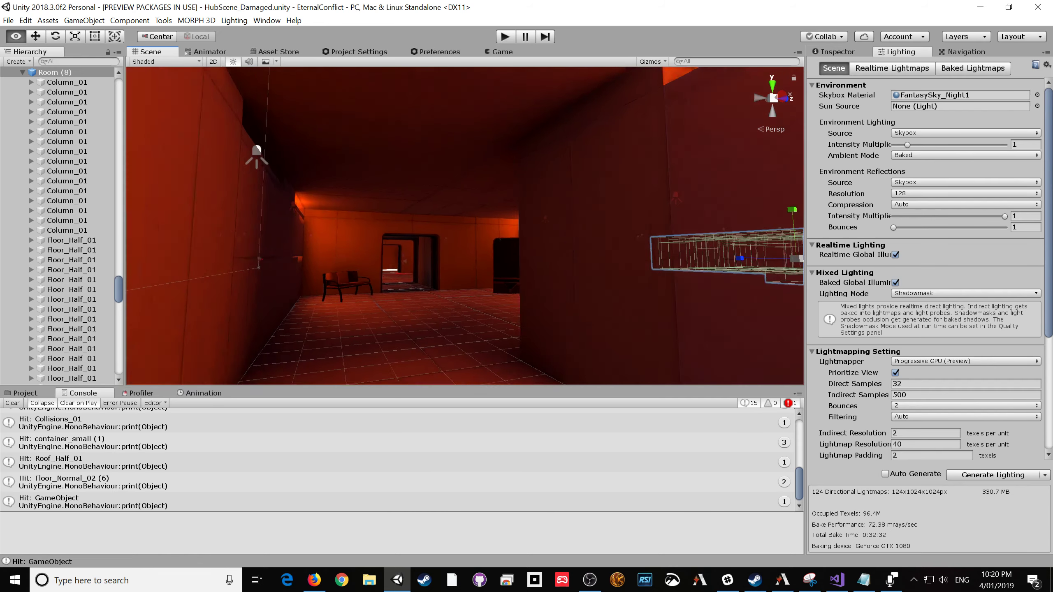
key(r)
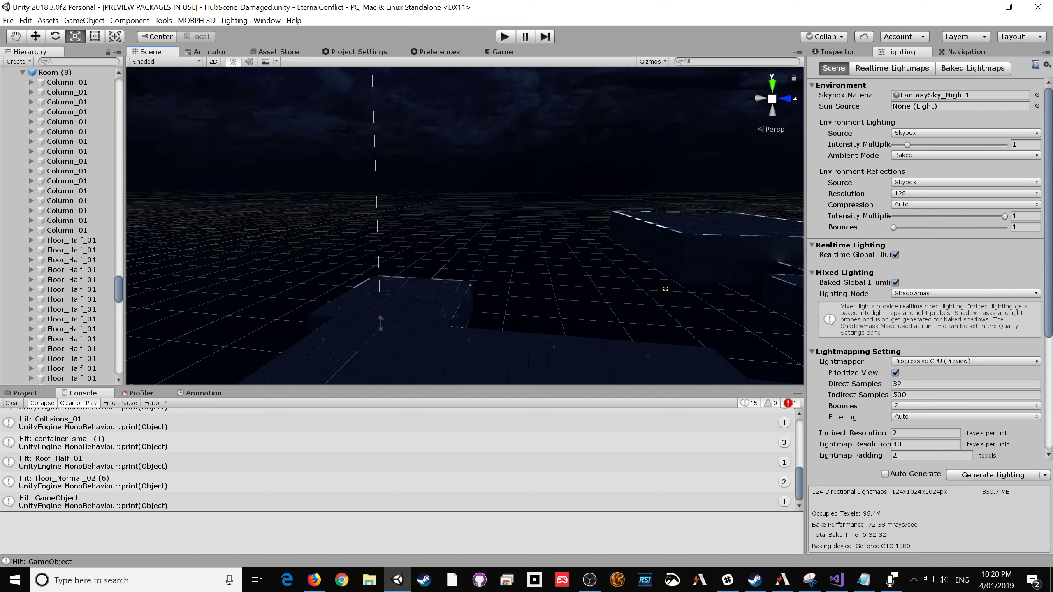
Step: Select Room (10) in the Scene view, clear the selection and examine the shelf corner and the alarm-lit room
click(380, 323)
click(704, 249)
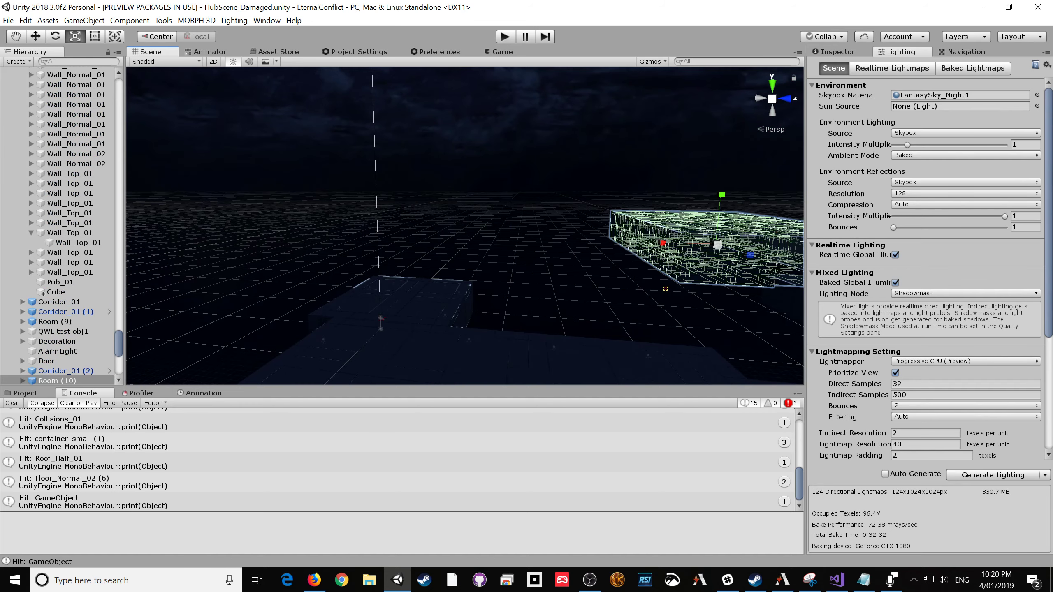
click(666, 288)
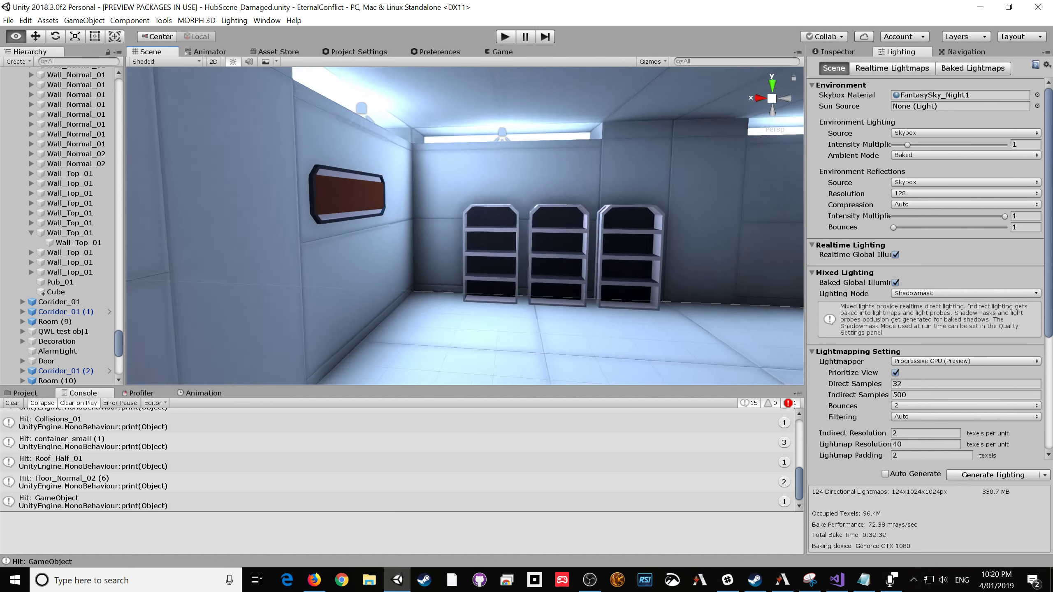
right_drag(464, 226, 746, 229)
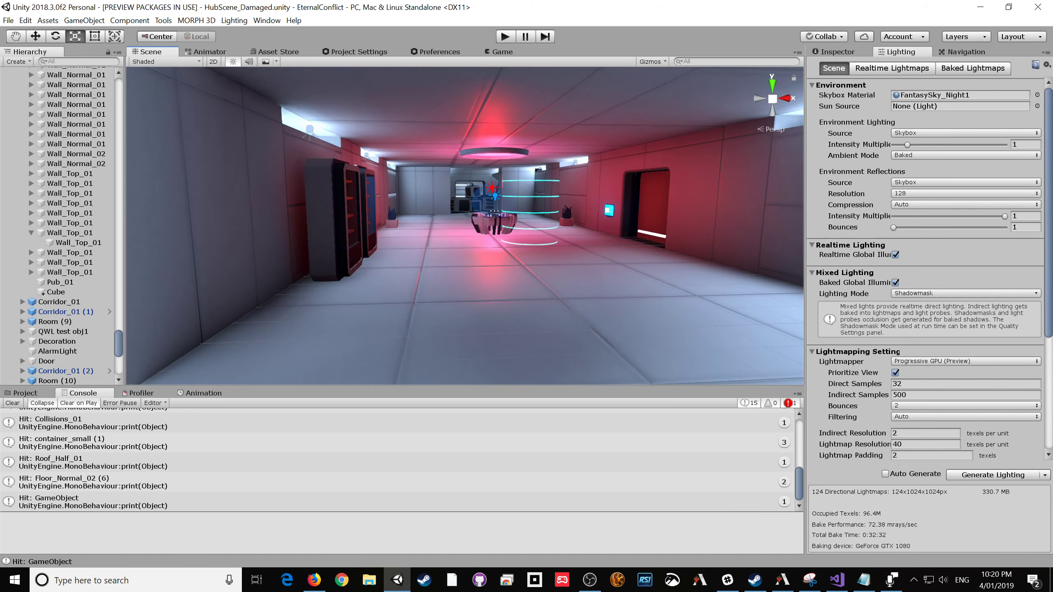
click(588, 580)
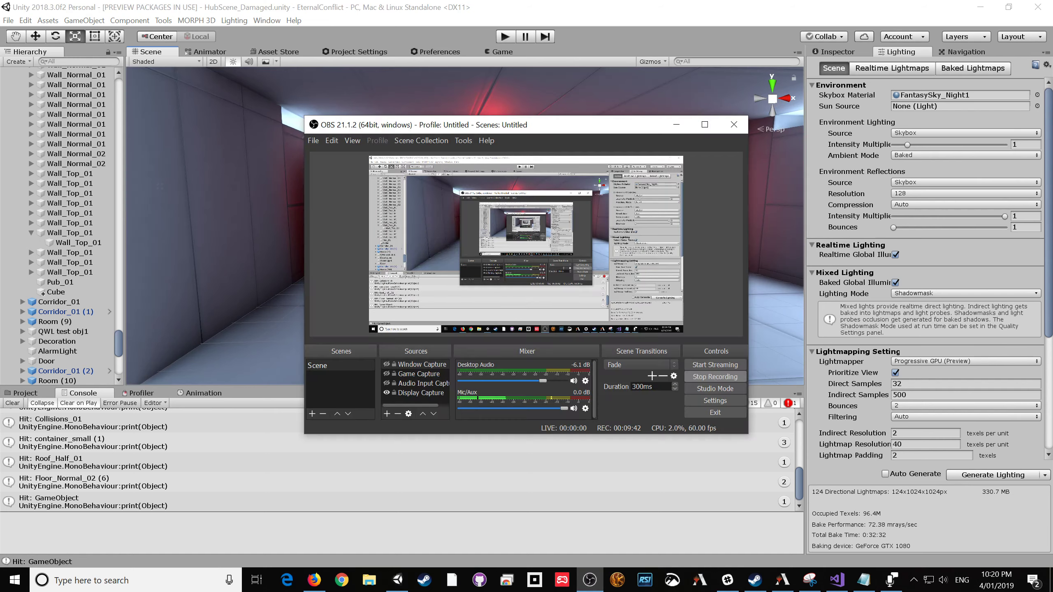